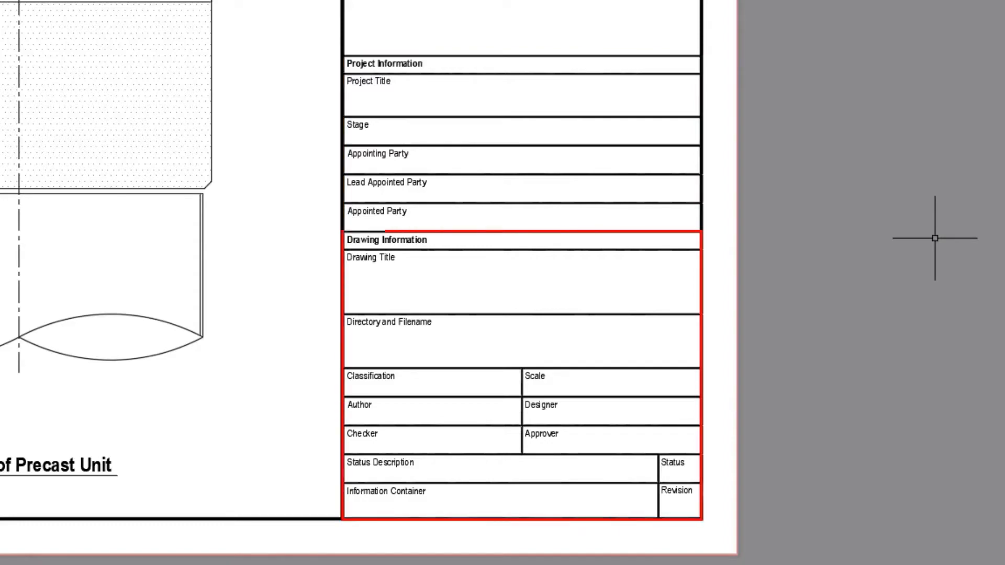
- Open the A1 landscape drawing frame block in the Block Editor and close the block authoring palettes
left_click(738, 251)
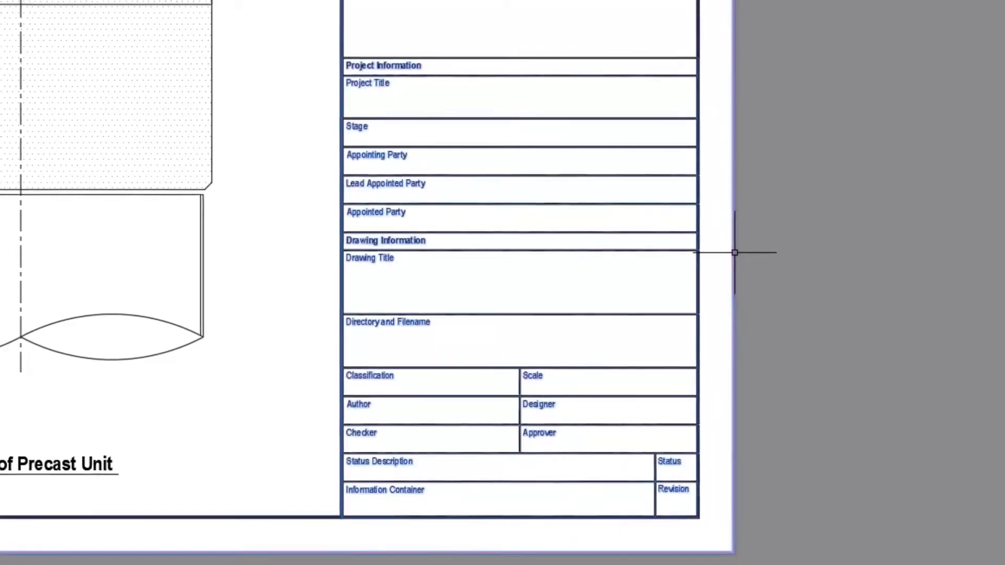
right_click(780, 204)
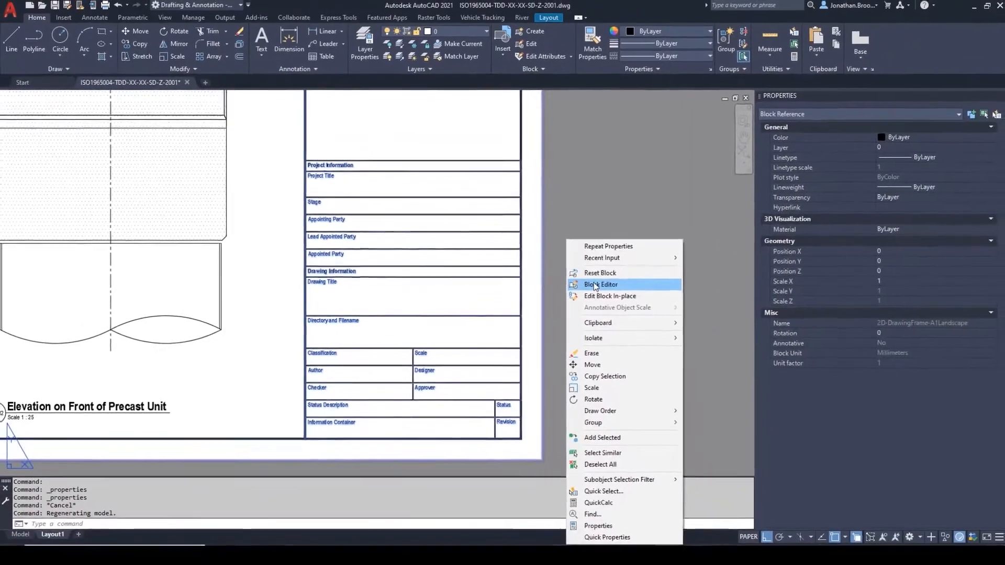
left_click(702, 275)
scroll(539, 371, "up", 20)
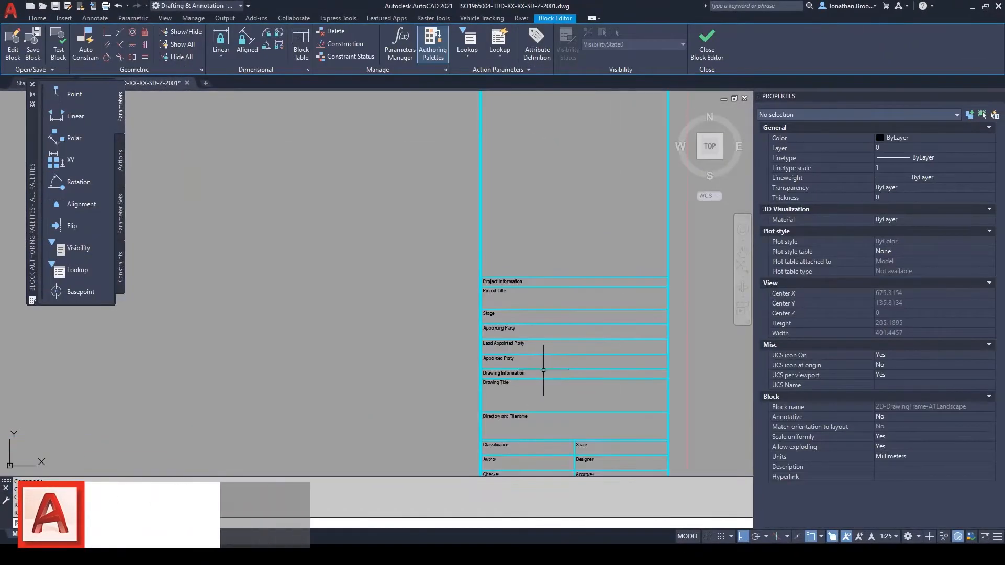
middle_click_drag(472, 304, 373, 279)
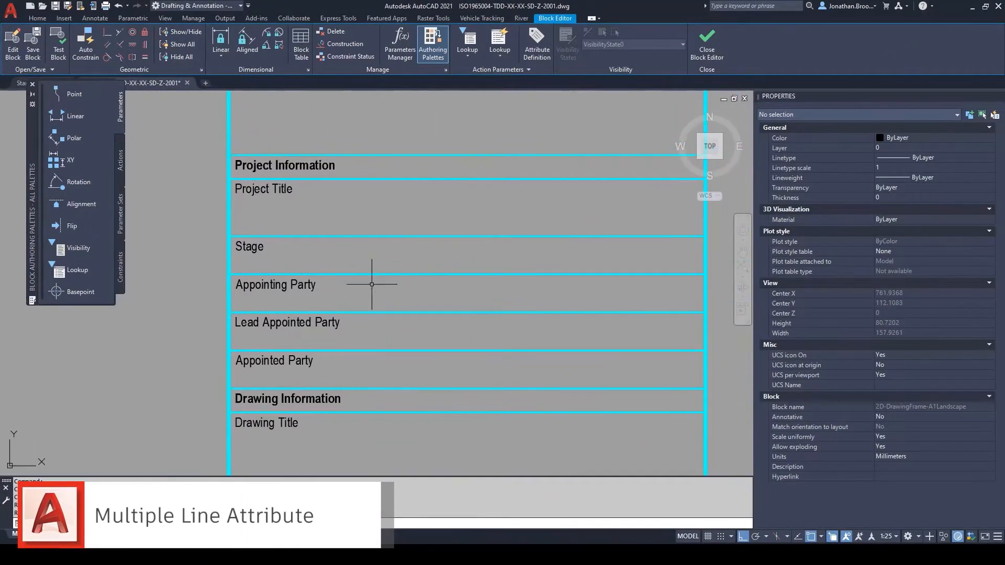
left_click(32, 85)
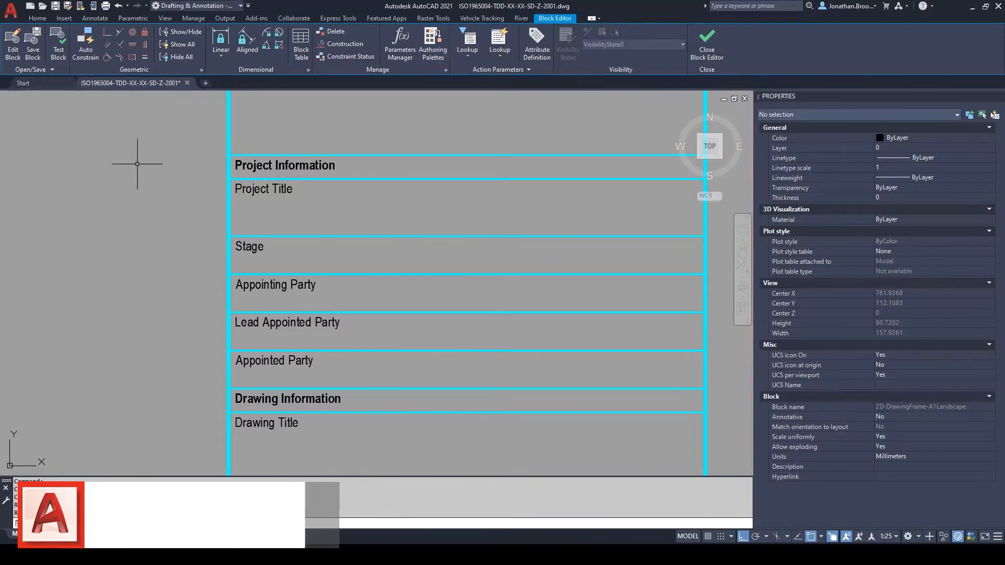
- Start a multiple-line attribute definition with the tag ProjectTitle and the prompt "The title of the project"
left_click(532, 53)
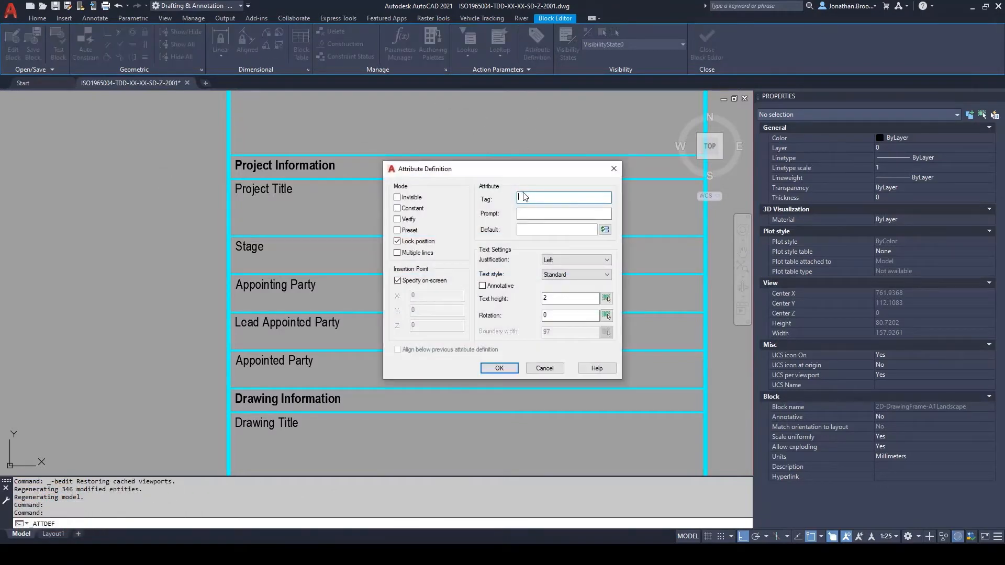
type("ProjectTitle")
left_click(525, 212)
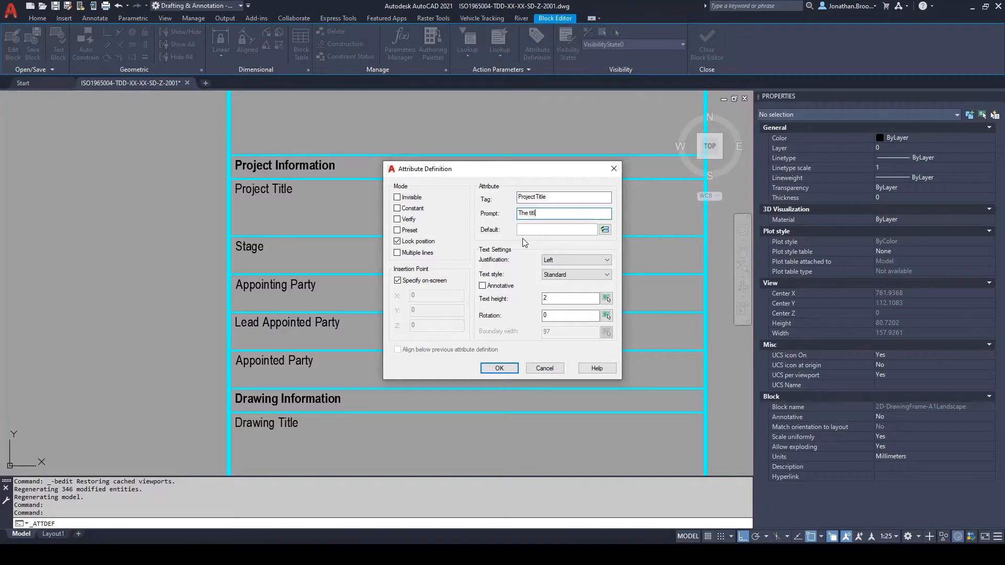
type("The title of the project")
left_click(398, 253)
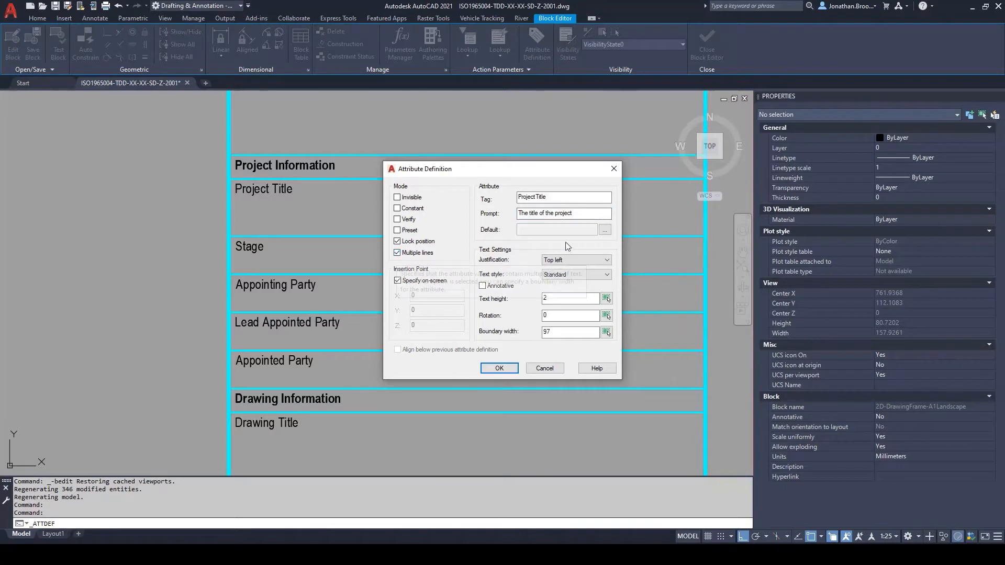
- Place the multiline attribute in the Project Title cell with the default text <Insert> and finish its definition
key("Return")
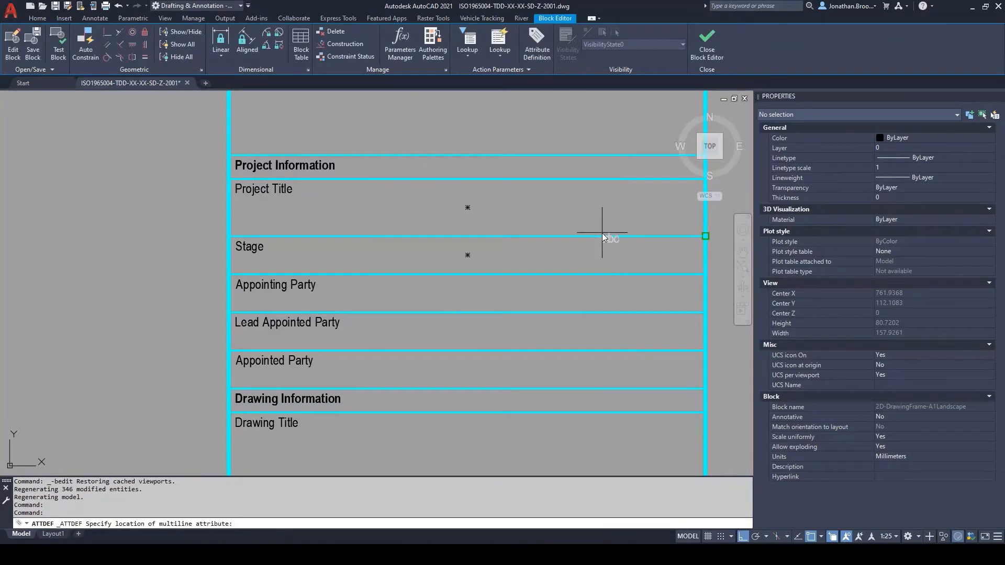
left_click(381, 211)
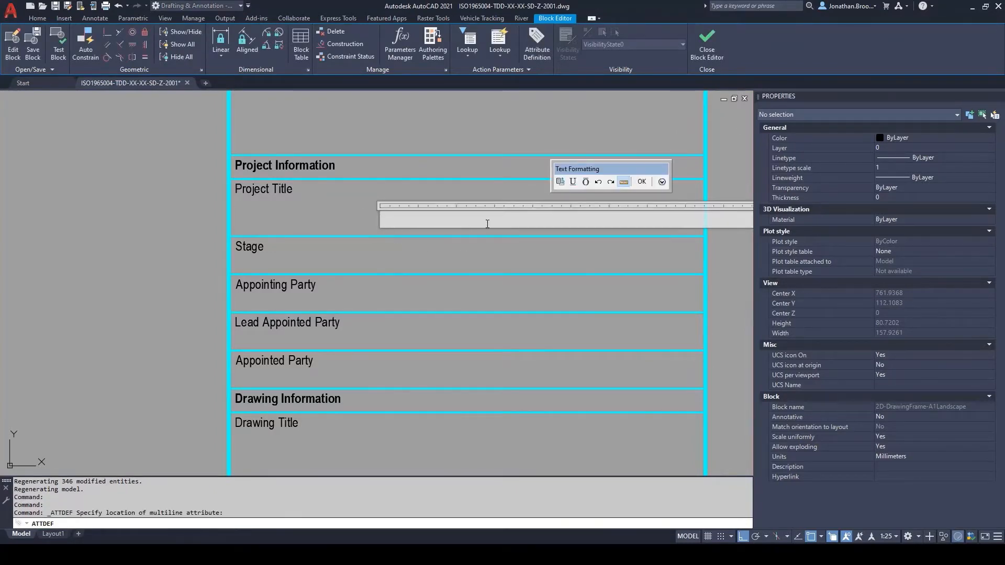
type("<Insert>")
left_click(642, 182)
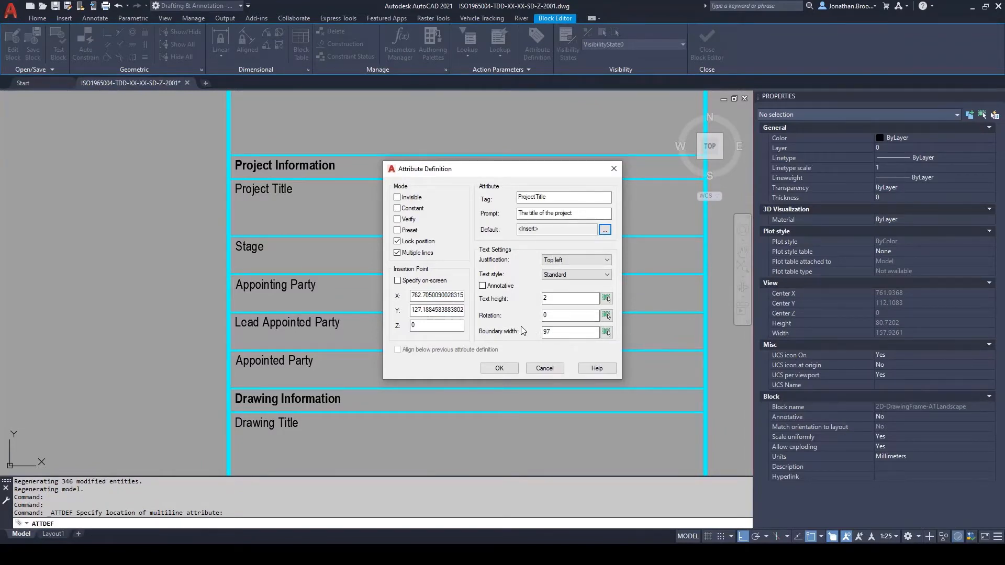
left_click(499, 368)
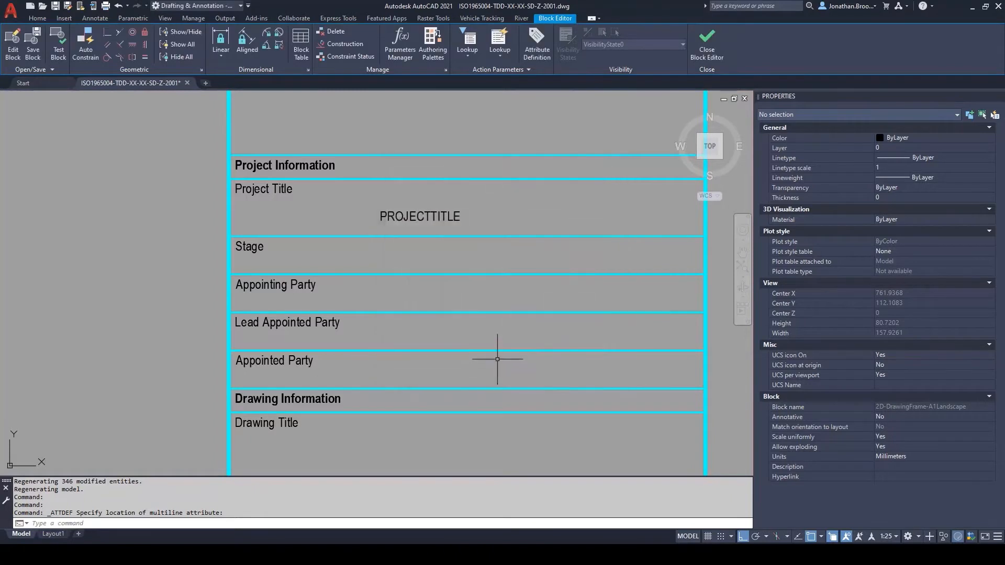
- Move the new attribute from its top-left corner to the top-left corner of the Project Title label
type("m")
key("Return")
left_click(437, 218)
key("Return")
left_click(381, 205)
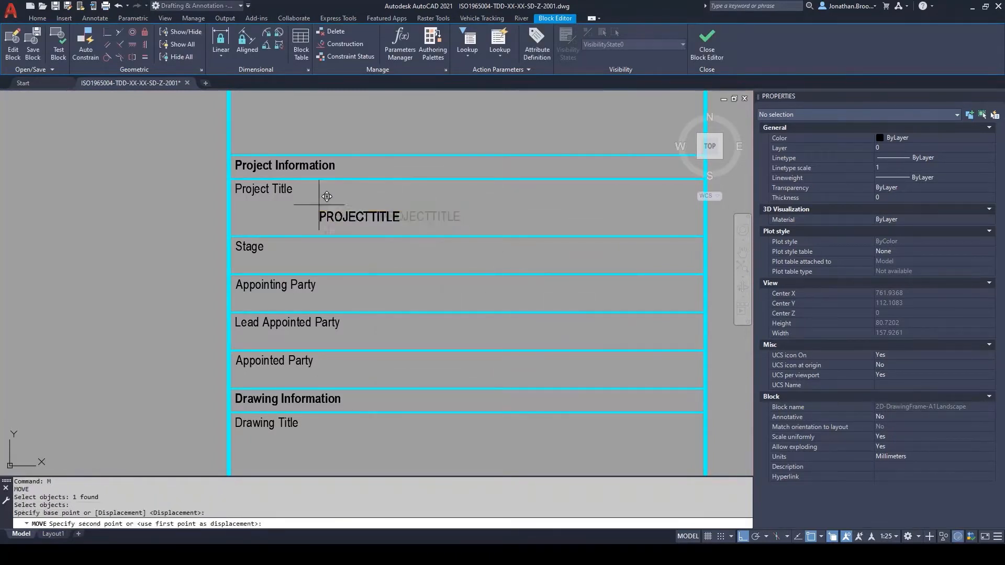
left_click(235, 178)
- Move the same attribute straight down by 3 so it sits beneath the Project Title label
type("m")
key("Return")
type("p")
key("Return")
key("Return")
left_click(347, 191)
type("3")
key("Return")
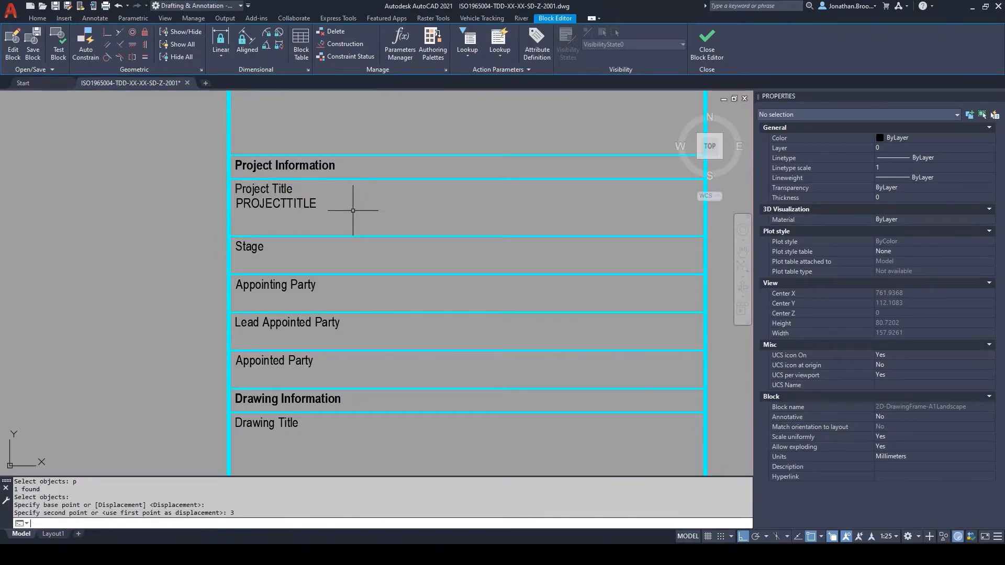
- Change the attribute's tag to the mixed-case name ProjectTitle in its properties and deselect it
left_click(292, 203)
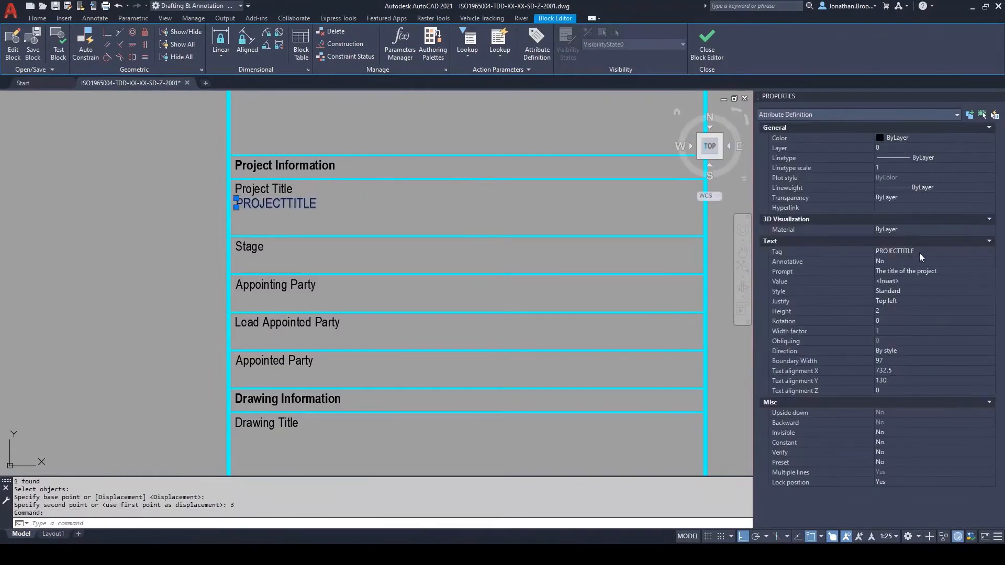
left_click(919, 253)
type("ProjectTit")
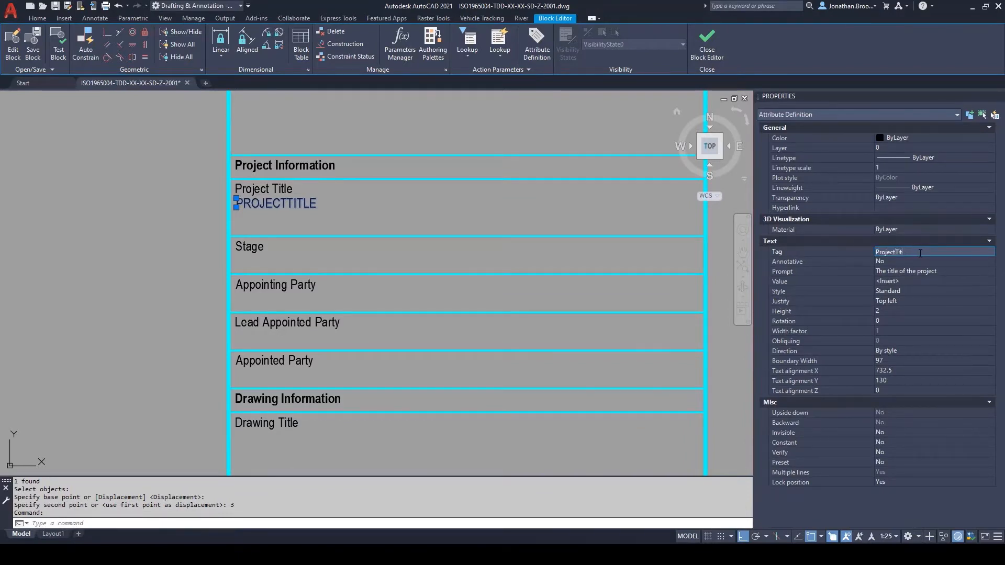
type("le")
key("Return")
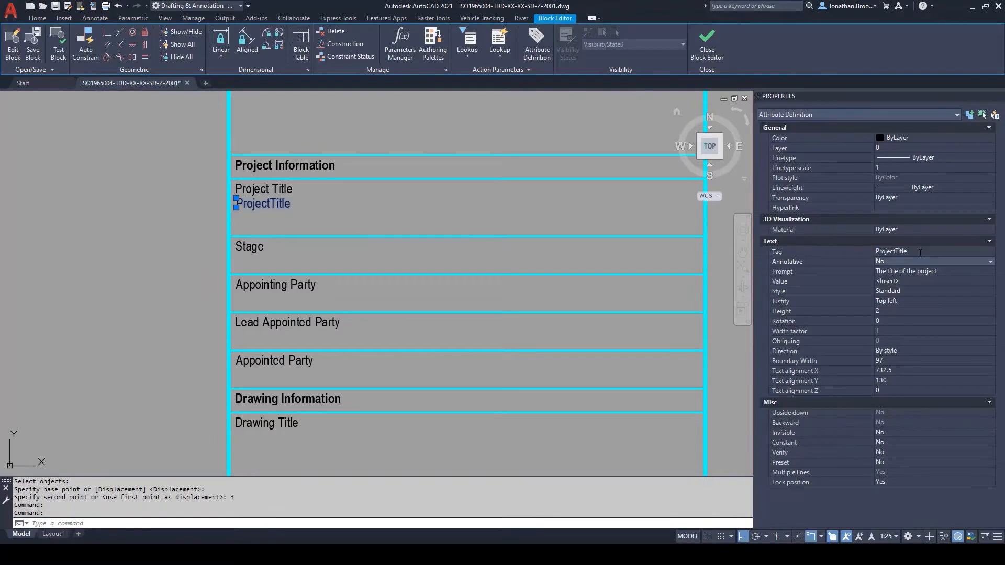
key("Escape")
- Close the Block Editor and save the changes to the drawing frame block
middle_click_drag(375, 206, 332, 203)
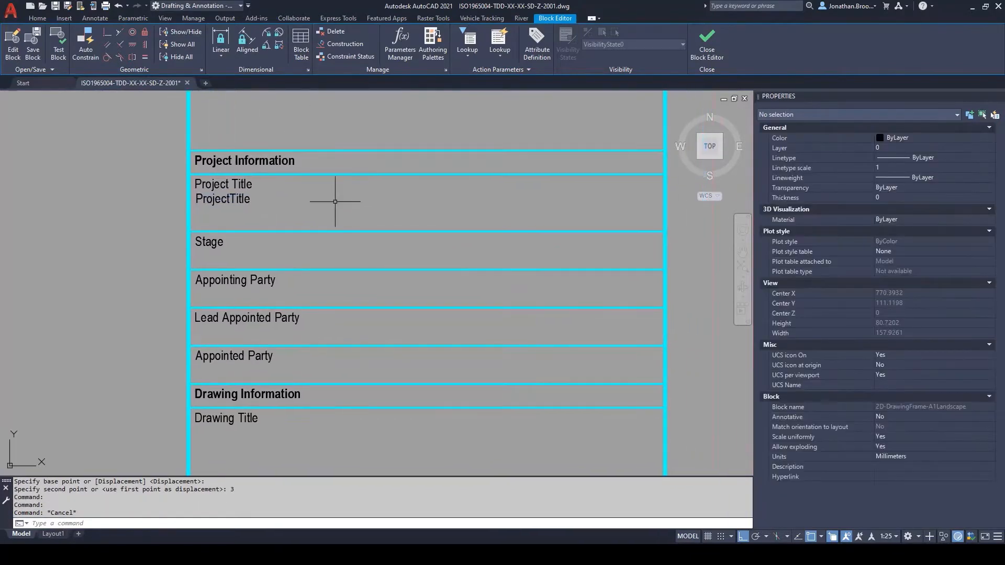
left_click(711, 51)
left_click(495, 260)
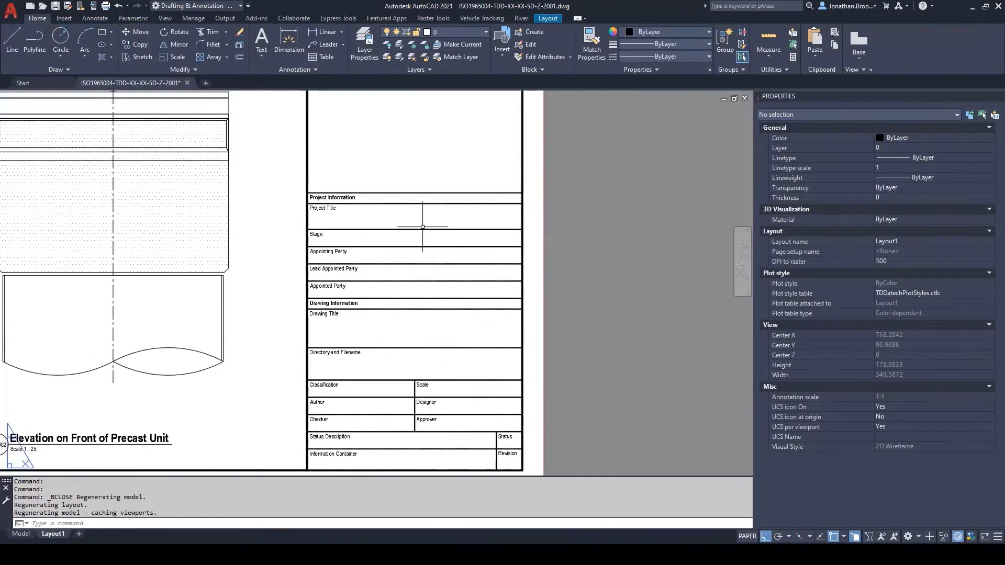
- Synchronize the attributes of the drawing frame block on the layout with ATTSYNC
scroll(423, 226, "up", 4)
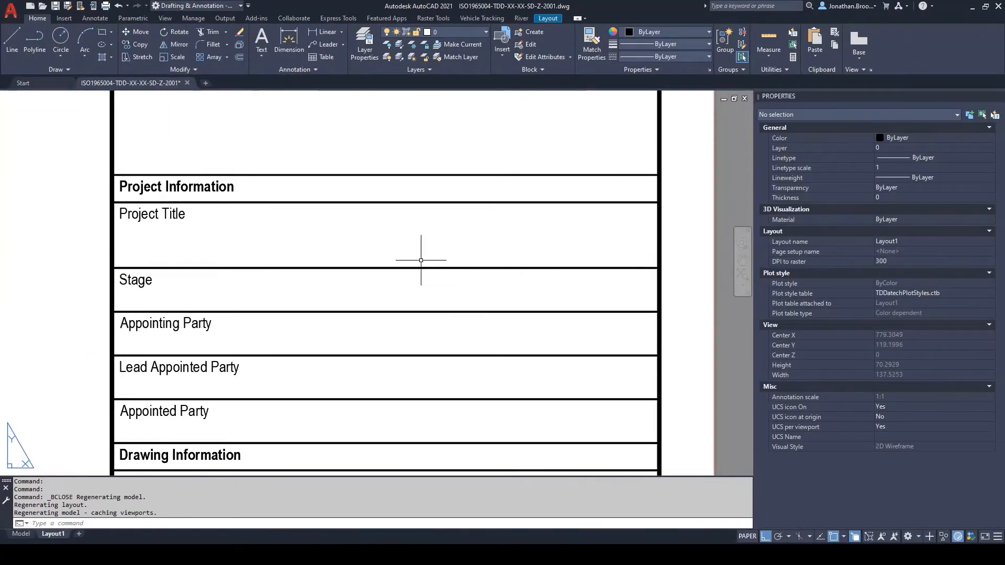
type("attsync")
key("Return")
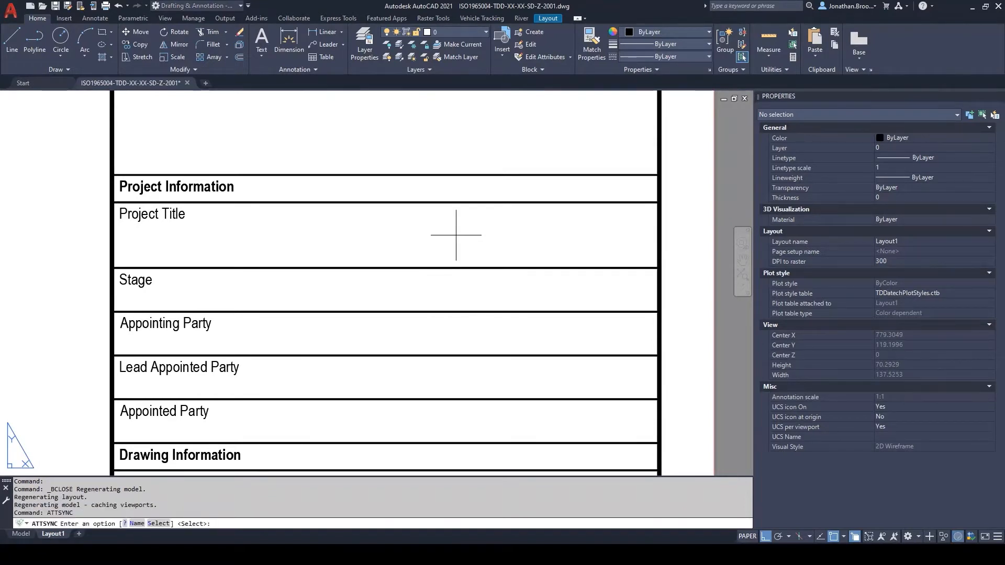
key("Return")
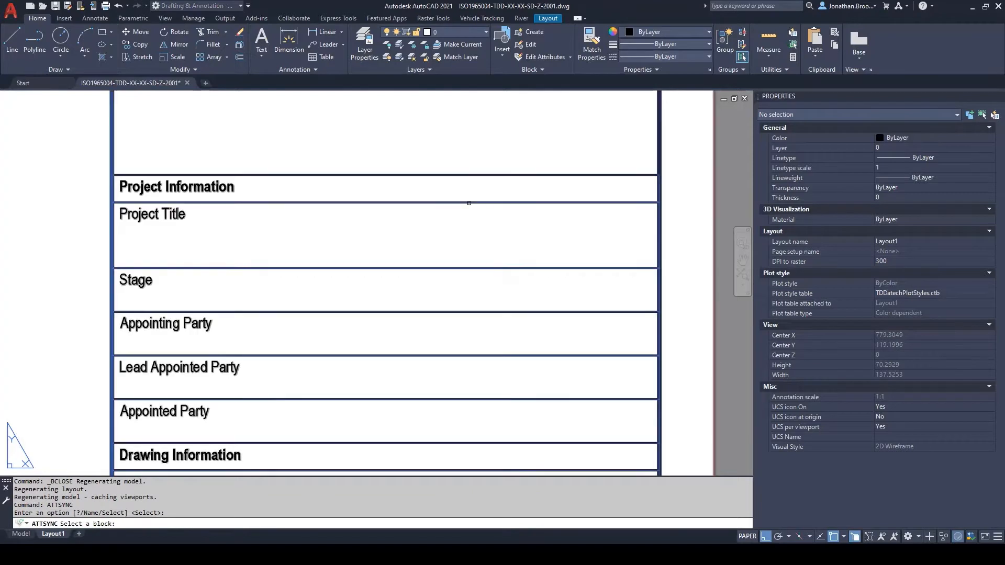
left_click(469, 203)
key("Return")
- Set the frame's ProjectTitle attribute value to "Example ISO 19650 Project"
middle_click_drag(330, 245, 415, 249)
left_click(240, 238)
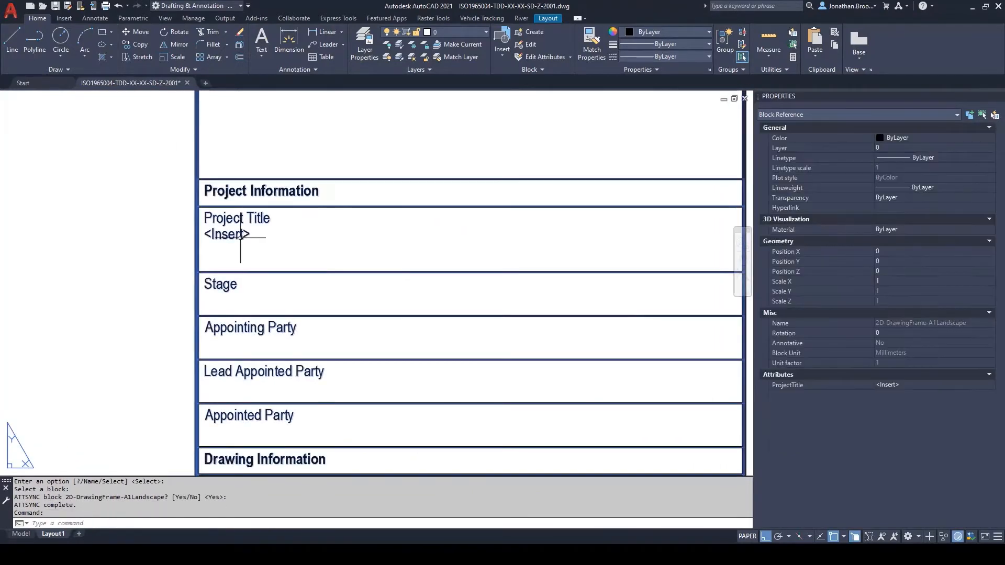
double_click(240, 237)
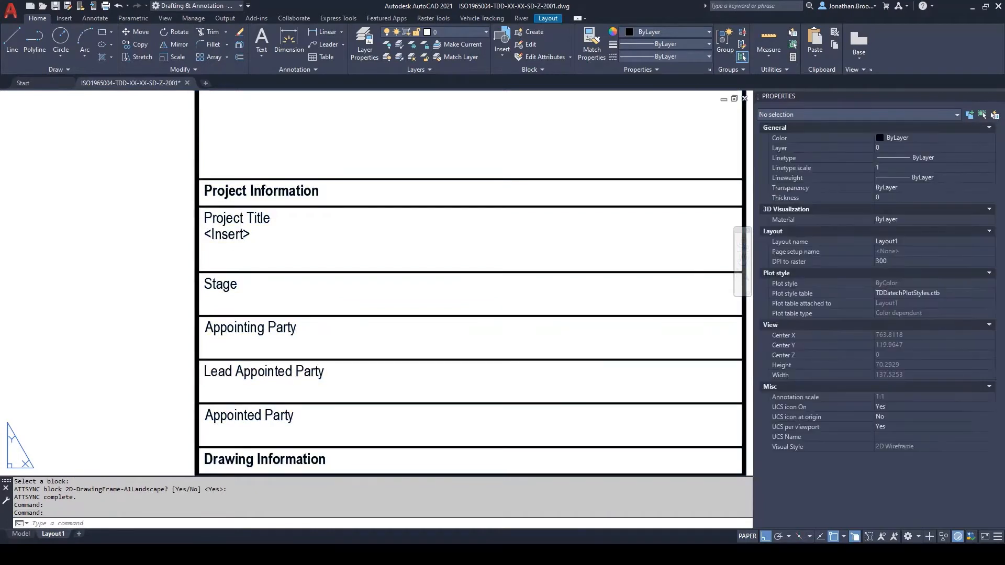
left_click(599, 317)
left_click_drag(269, 241, 200, 237)
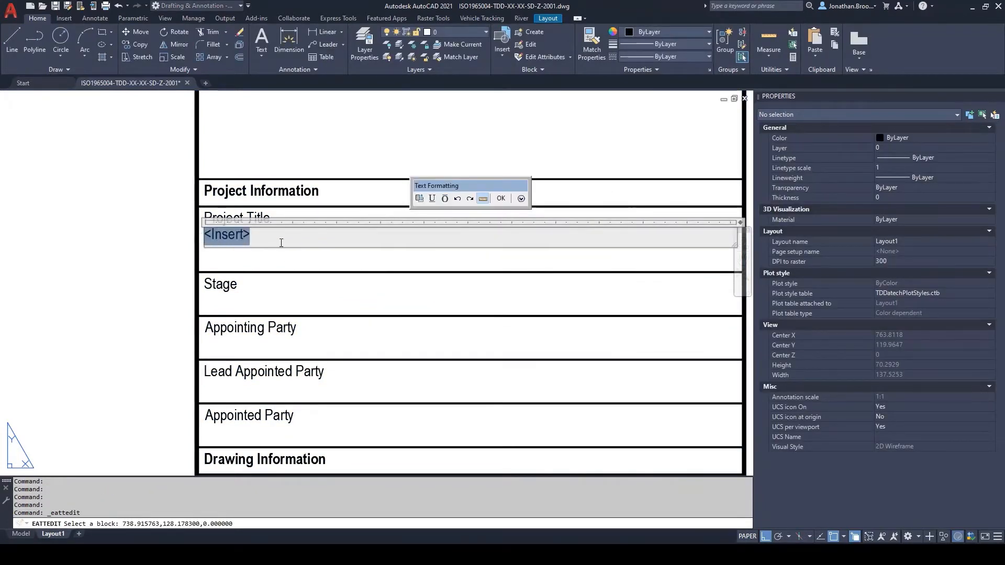
type("Example ISO 19650 Project")
left_click(501, 198)
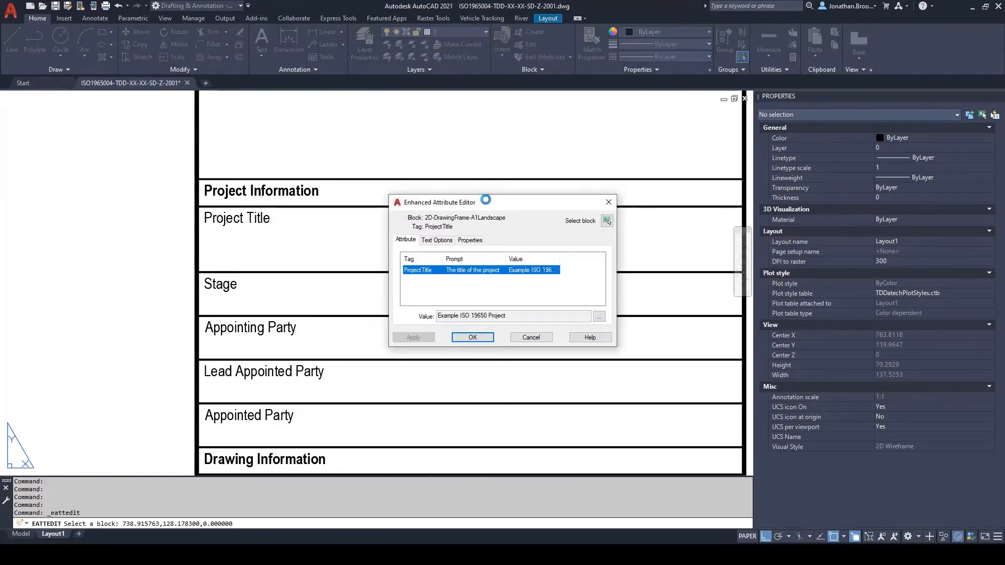
left_click(470, 338)
- Reopen the drawing frame block in the Block Editor at the Project Information rows, without the authoring palettes
middle_click_drag(492, 308, 450, 306)
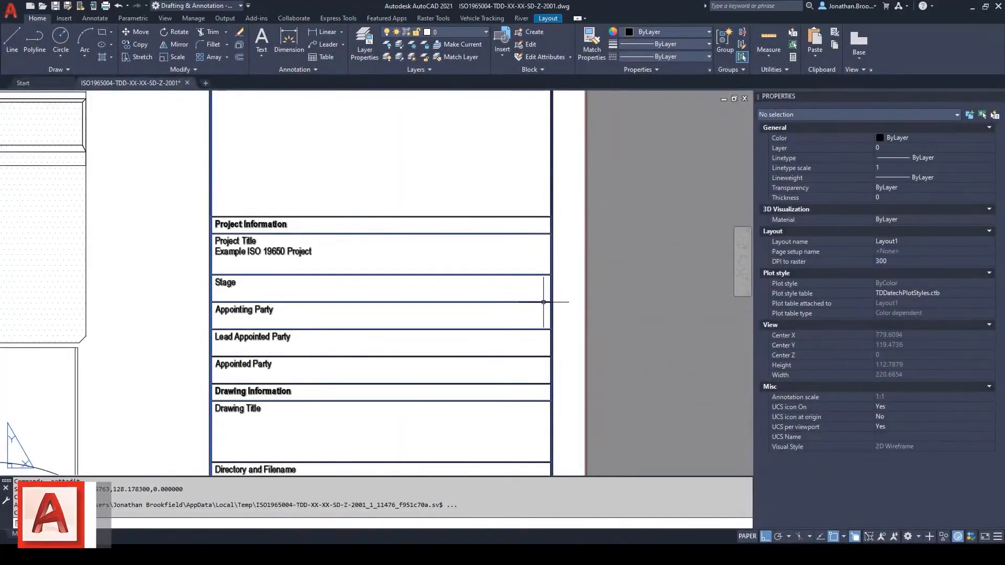
left_click(543, 302)
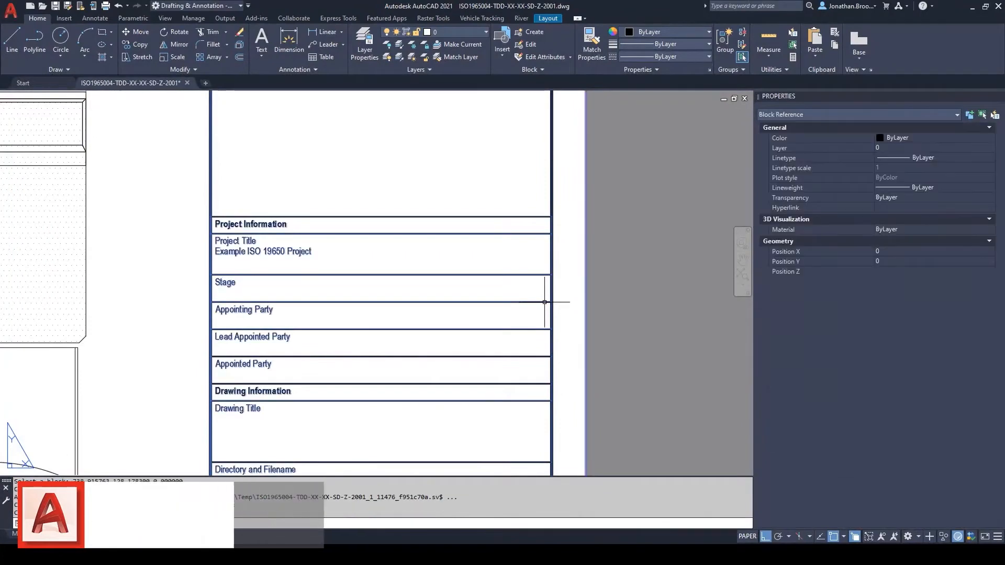
right_click(523, 298)
left_click(554, 274)
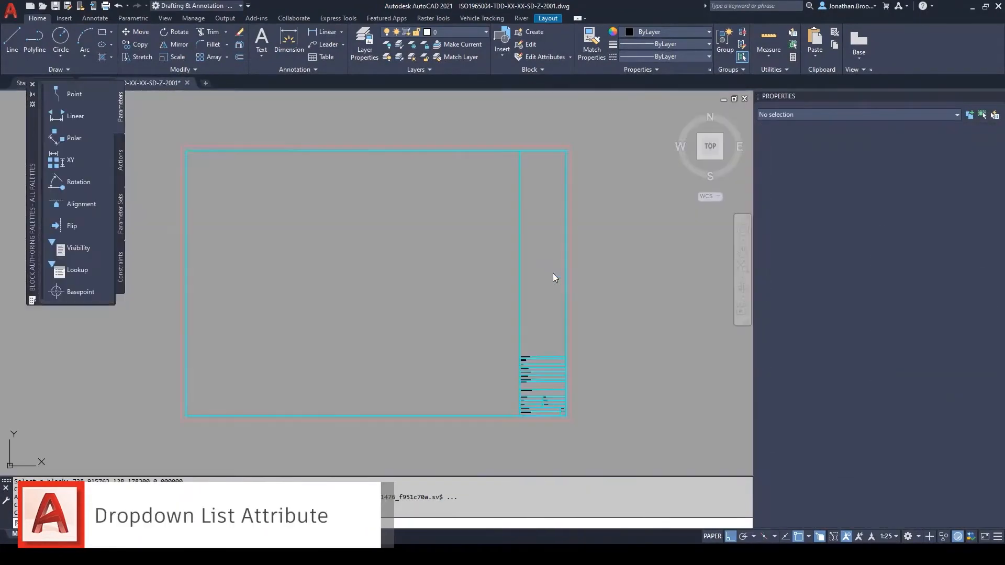
scroll(547, 340, "up", 5)
scroll(548, 371, "up", 4)
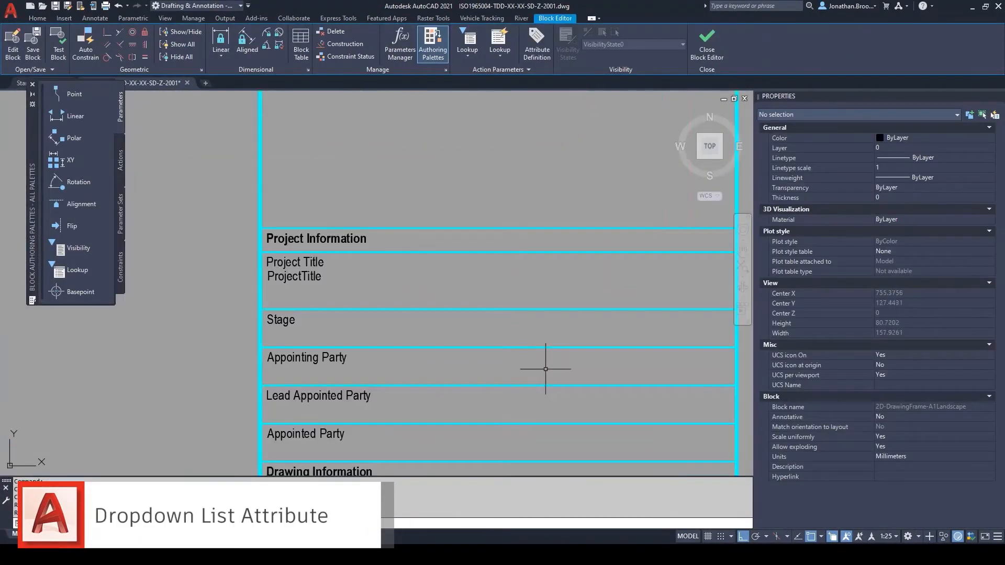
left_click(32, 85)
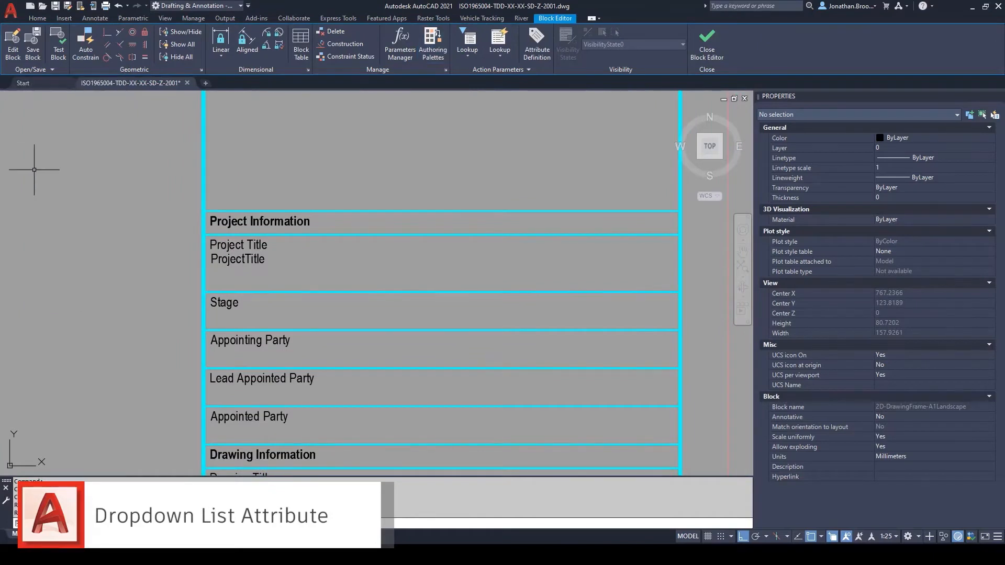
- Add a linear parameter with 0 grips spanning the full width of the line between the Stage and Appointing Party rows
left_click(470, 61)
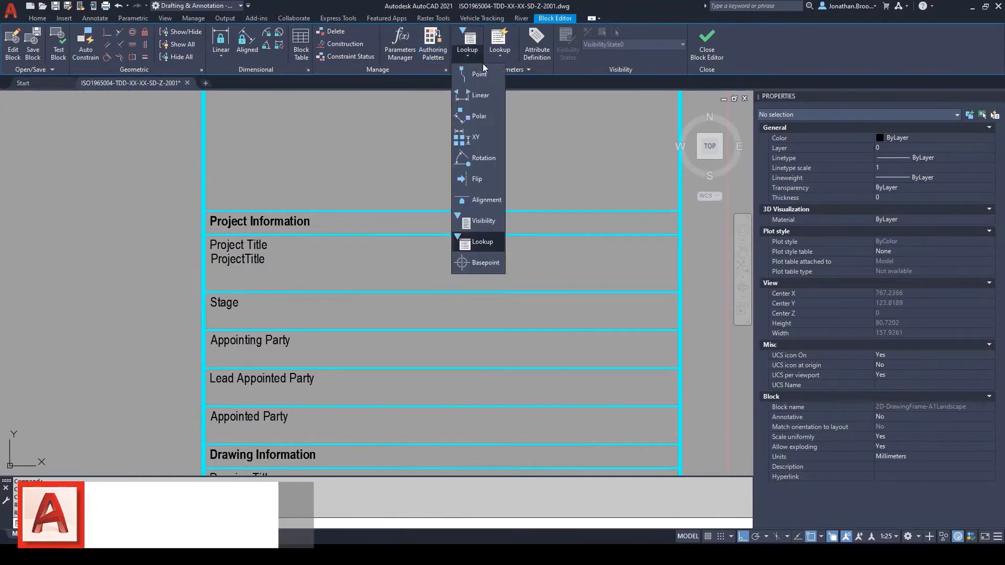
left_click(481, 95)
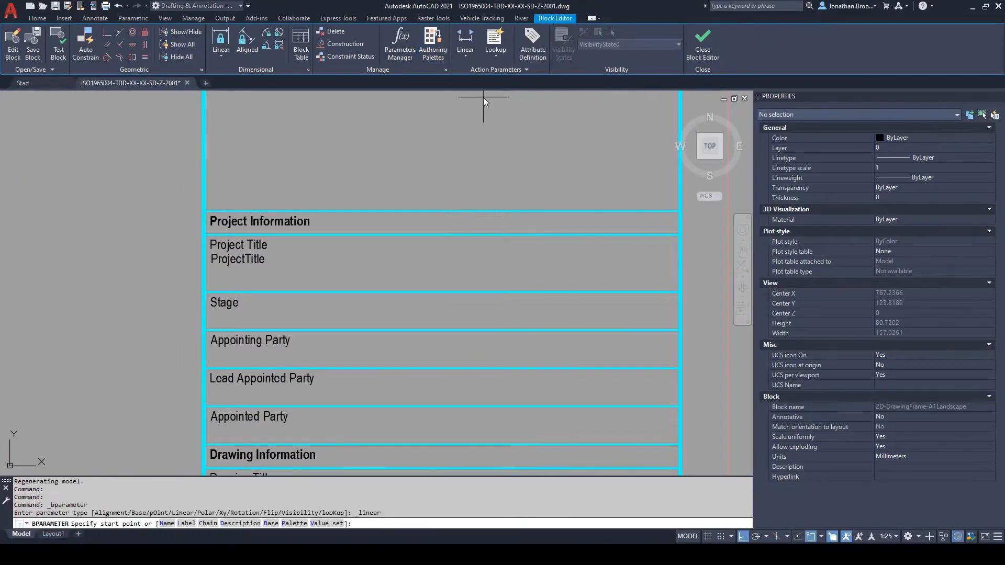
left_click(204, 329)
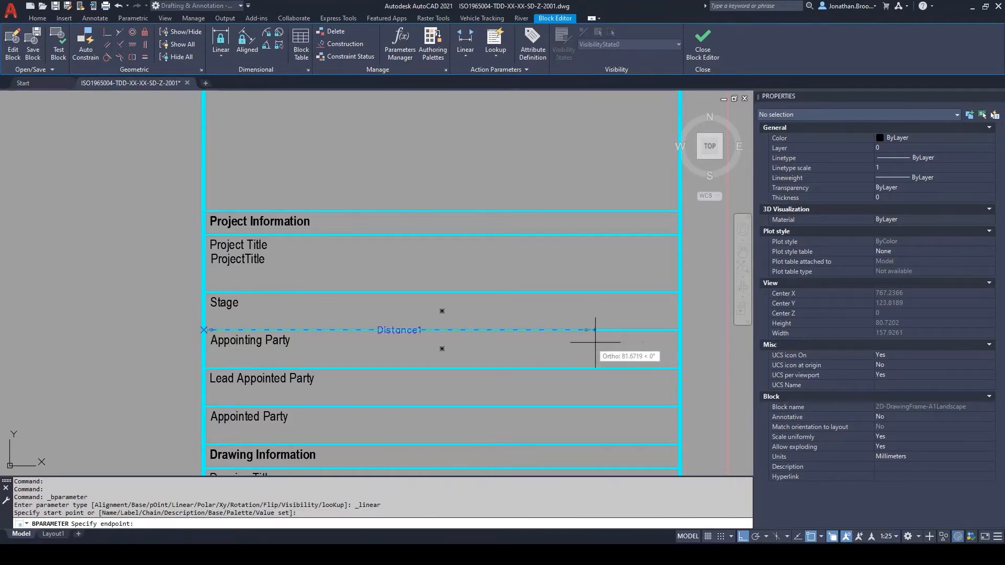
left_click(675, 330)
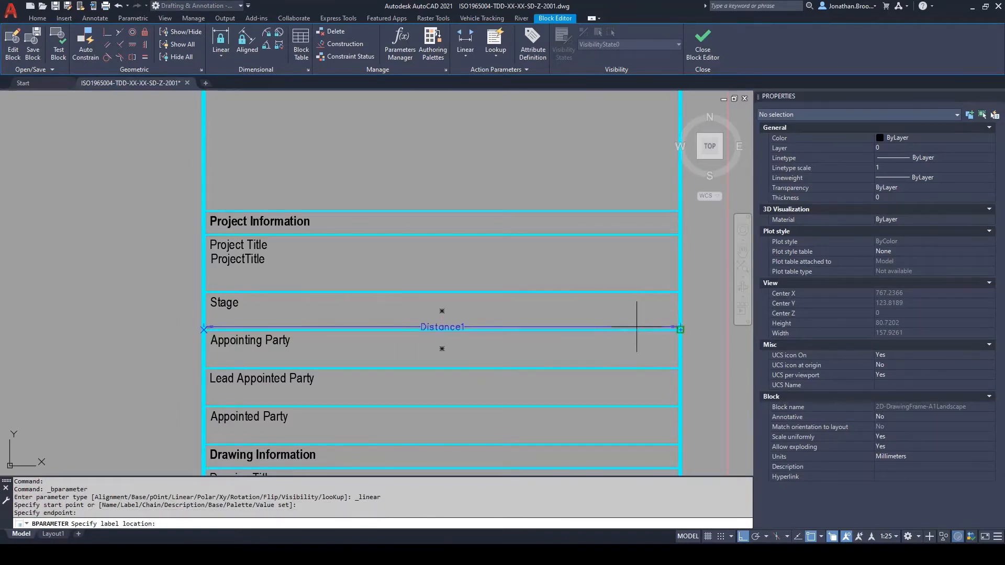
left_click(636, 330)
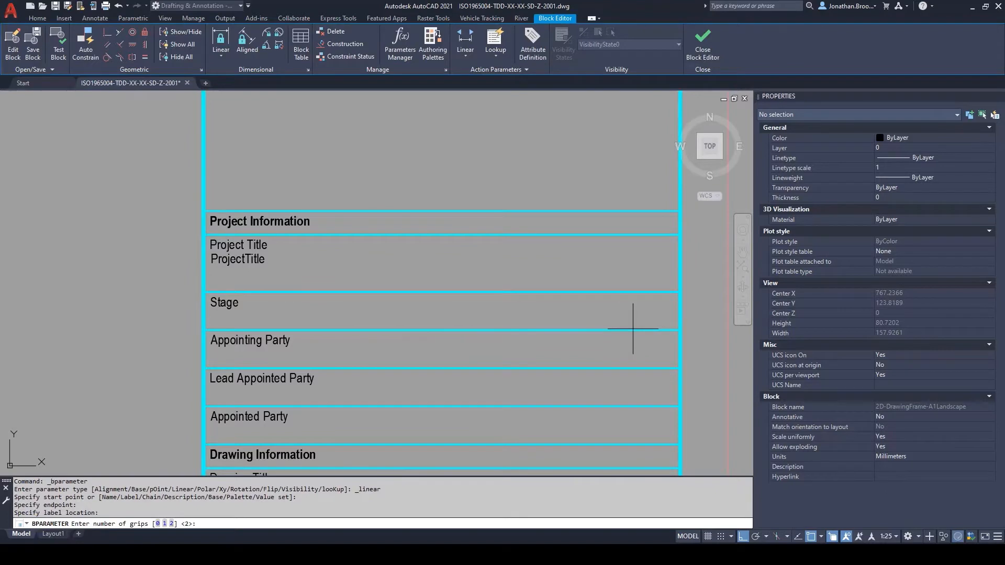
type("0")
key("Return")
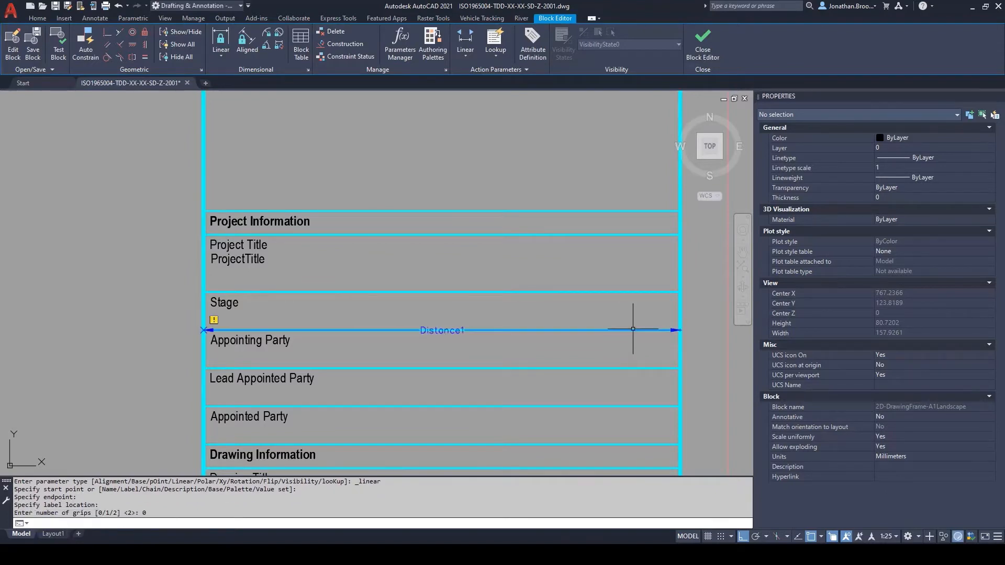
- Rename the linear parameter below the Stage row as StageDim
left_click(463, 328)
left_click(519, 367)
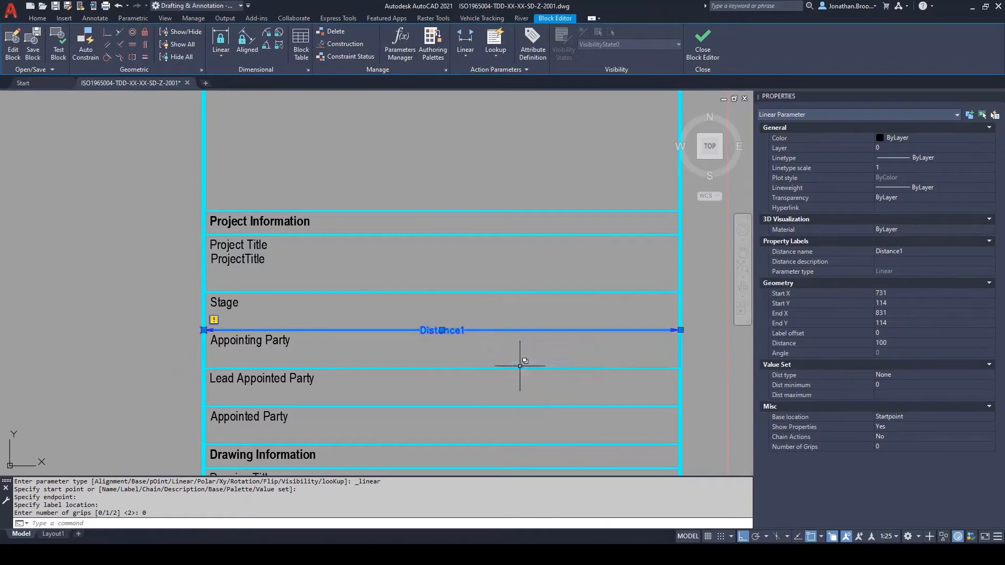
left_click(906, 253)
type("S")
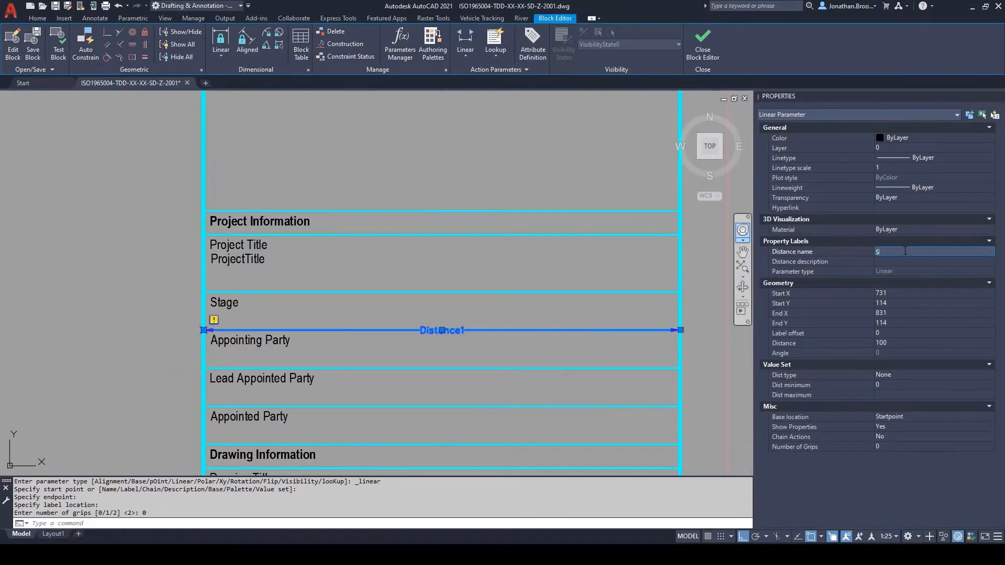
type("tageDim")
key("Return")
key("Escape")
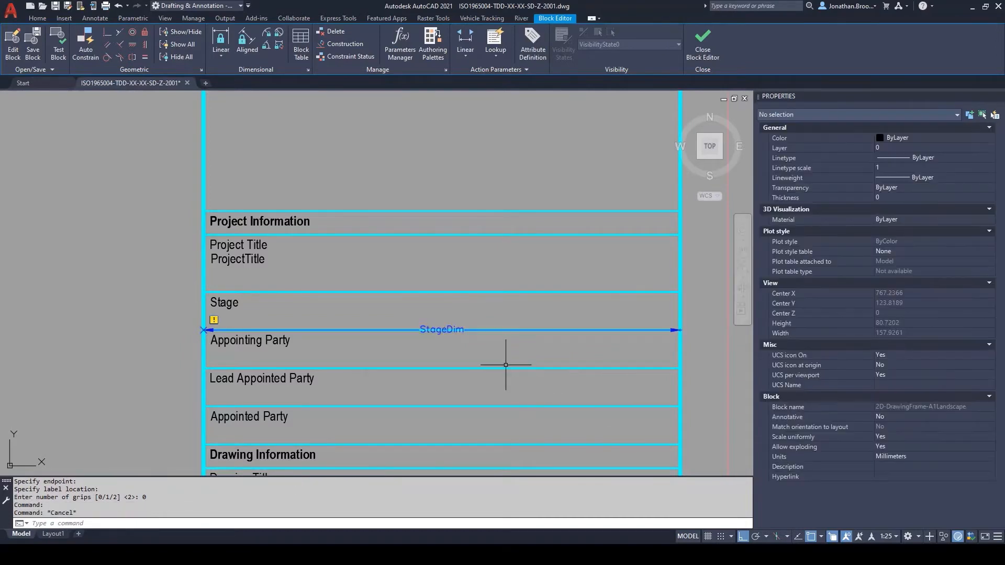
- Place a lookup parameter with one grip at the upper-left corner of the Stage row
middle_click_drag(511, 356, 491, 354)
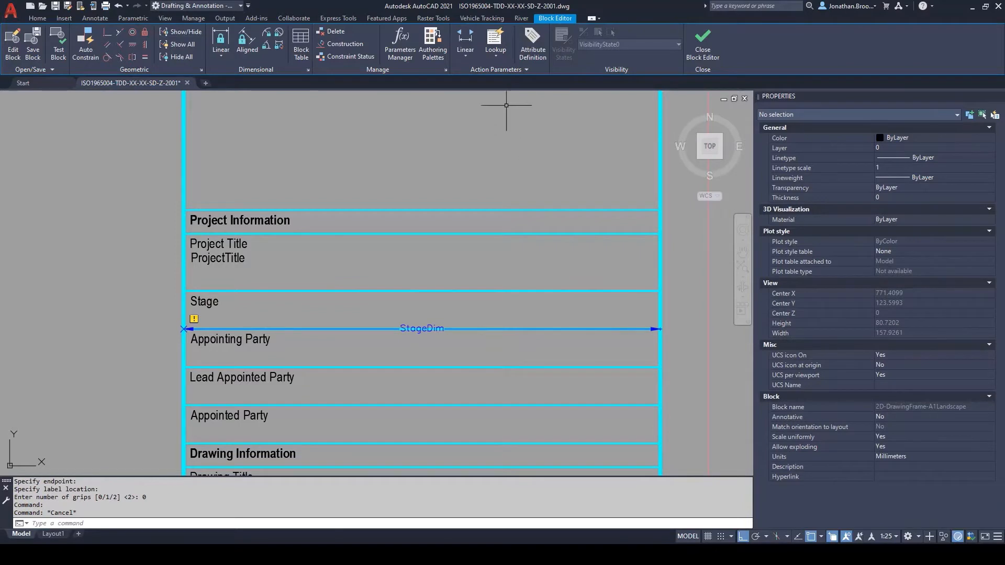
left_click(470, 54)
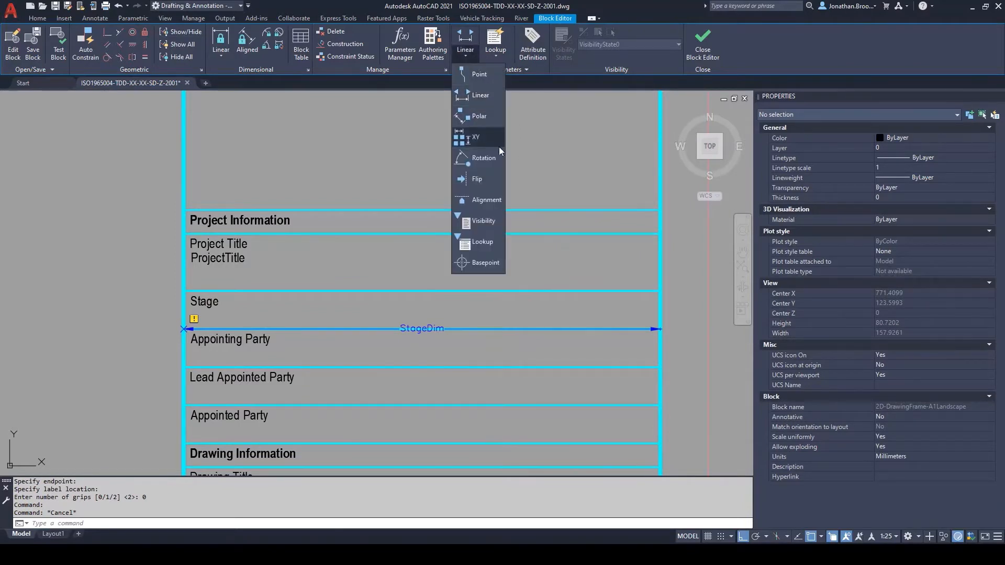
left_click(486, 243)
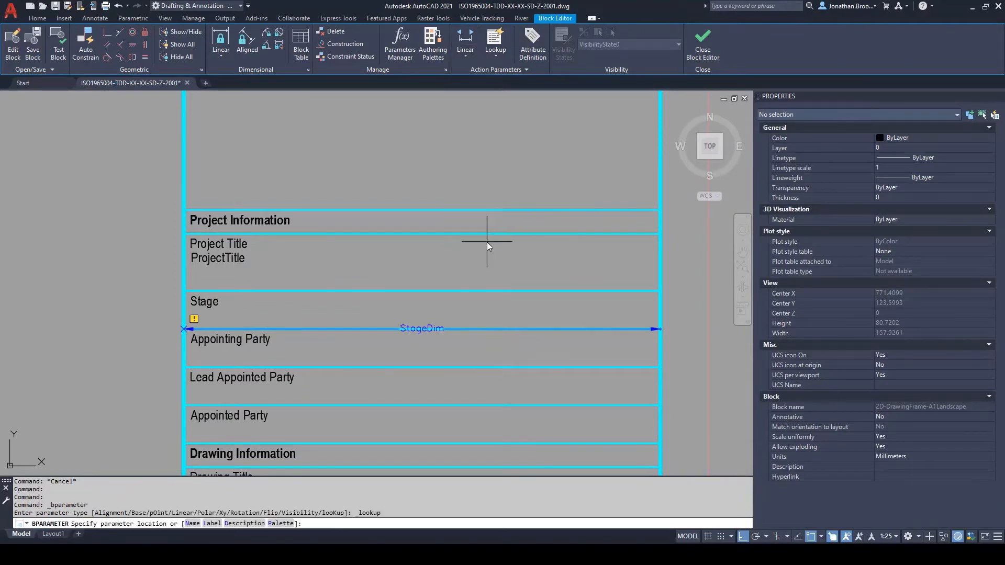
left_click(184, 291)
key("Return")
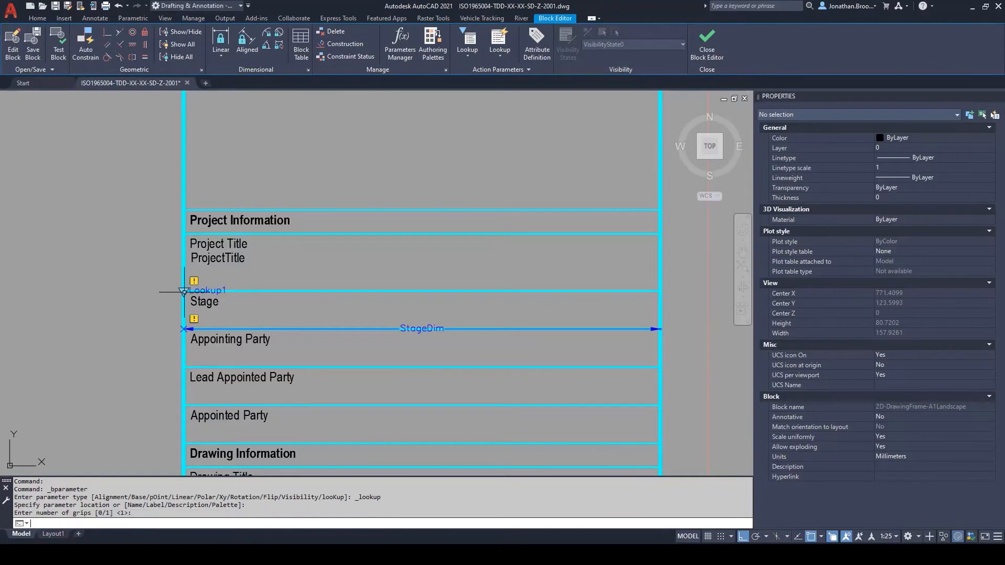
- Rename the lookup parameter at the Stage row's corner as Stage
scroll(184, 291, "up", 4)
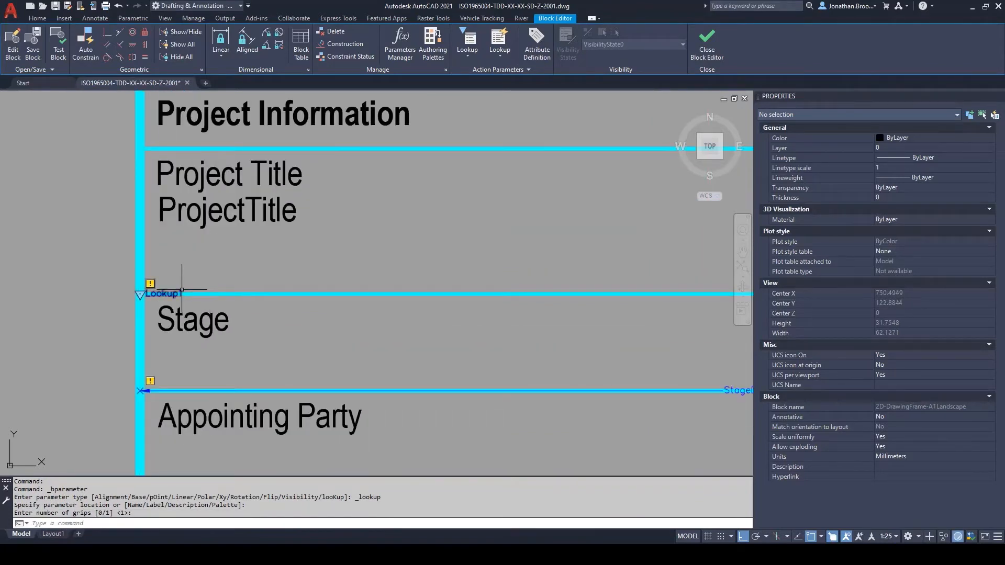
key("Return")
scroll(291, 255, "down", 2)
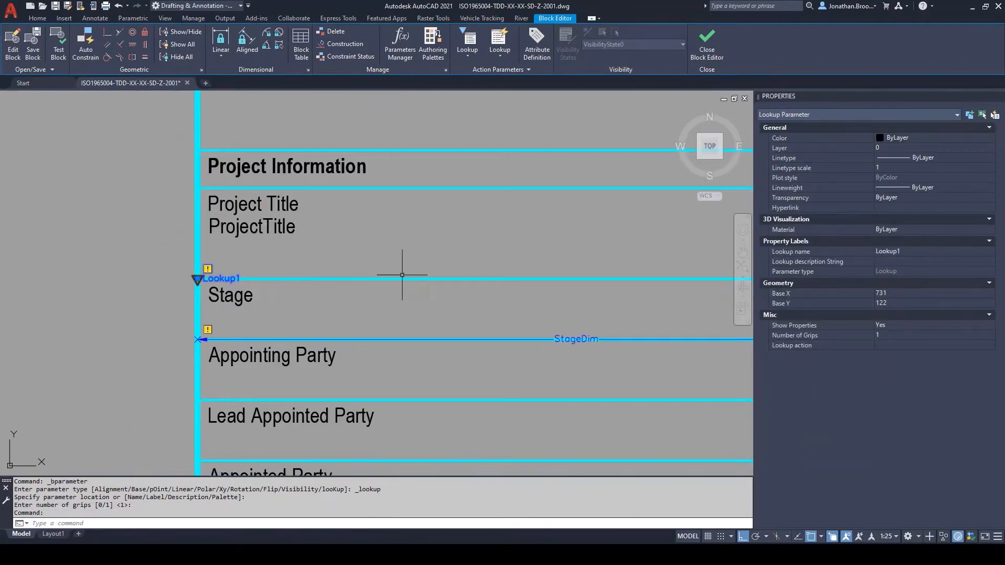
left_click(914, 251)
type("Stag")
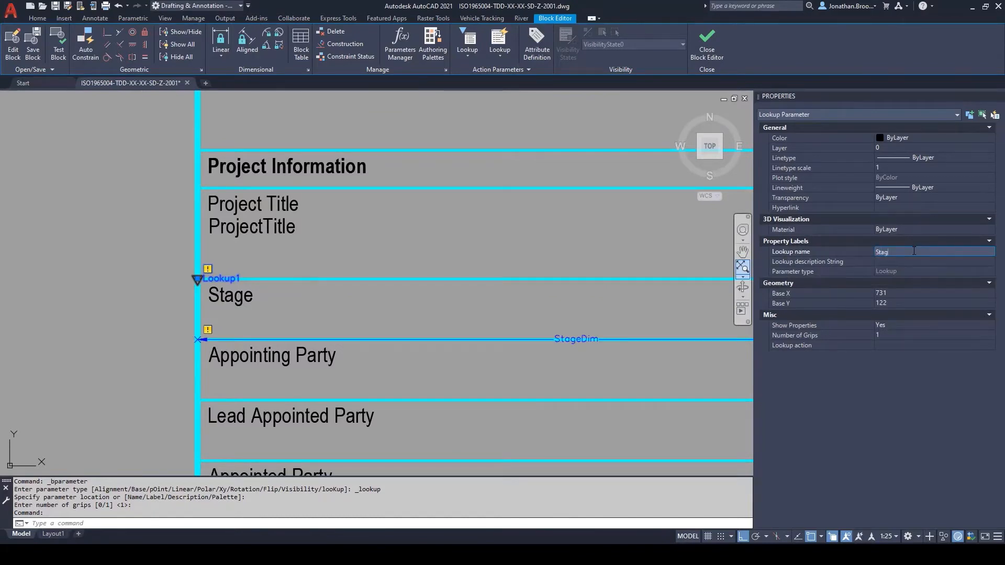
type("e")
key("Tab")
key("Escape")
- Attach a lookup action to the Stage lookup parameter and add StageDim as an input property of its lookup table
middle_click_drag(458, 261, 381, 248)
scroll(378, 249, "down", 2)
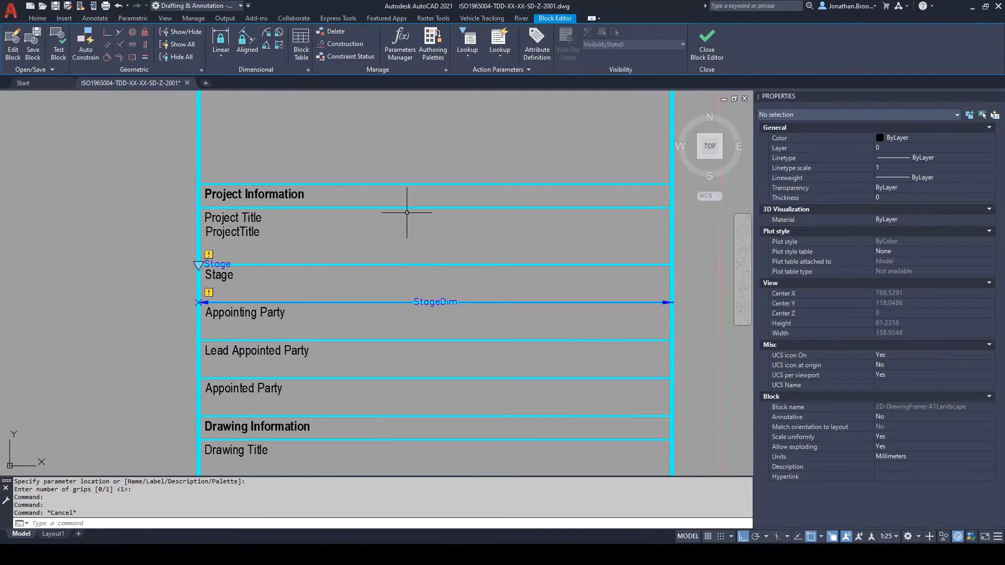
left_click(493, 60)
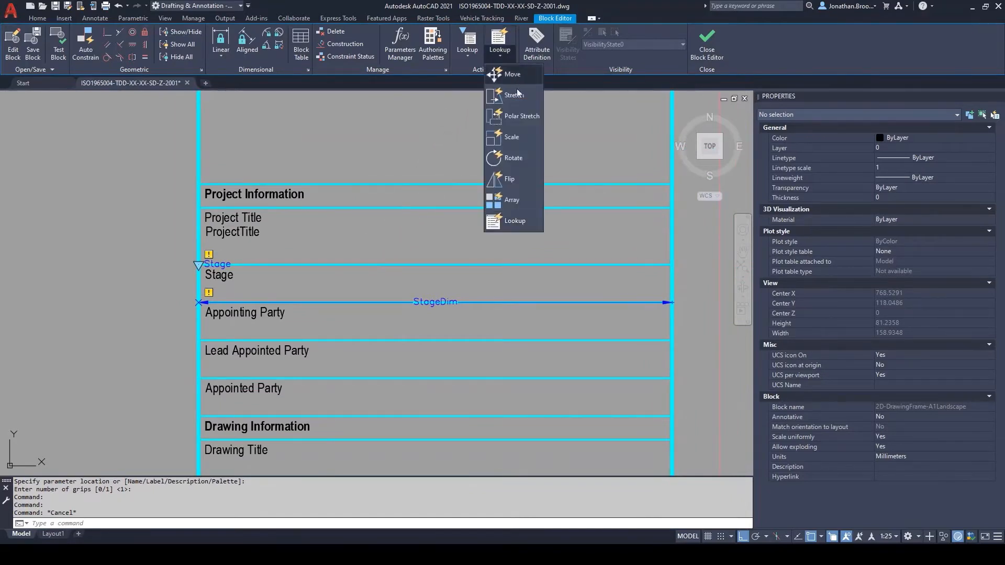
left_click(513, 220)
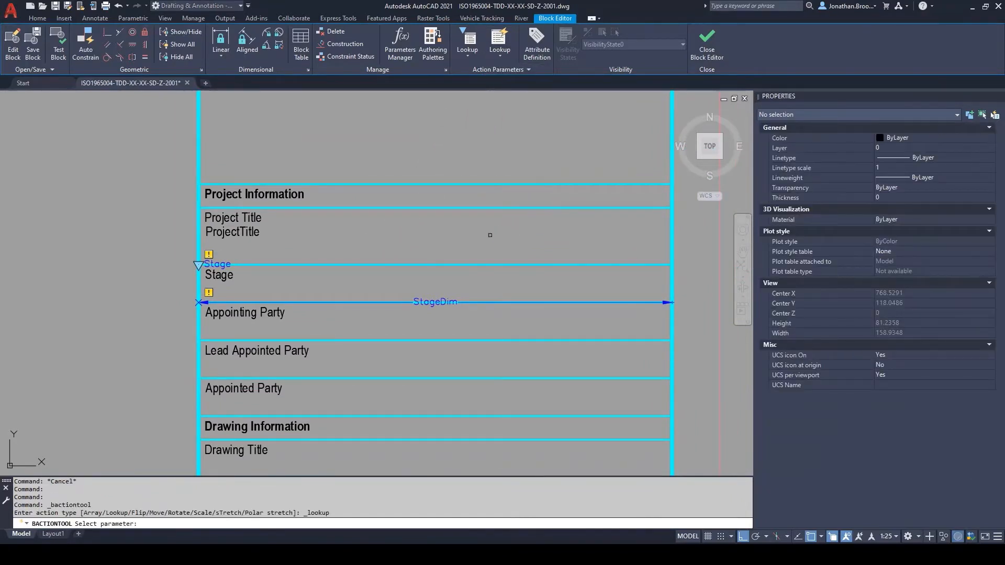
scroll(271, 274, "up", 2)
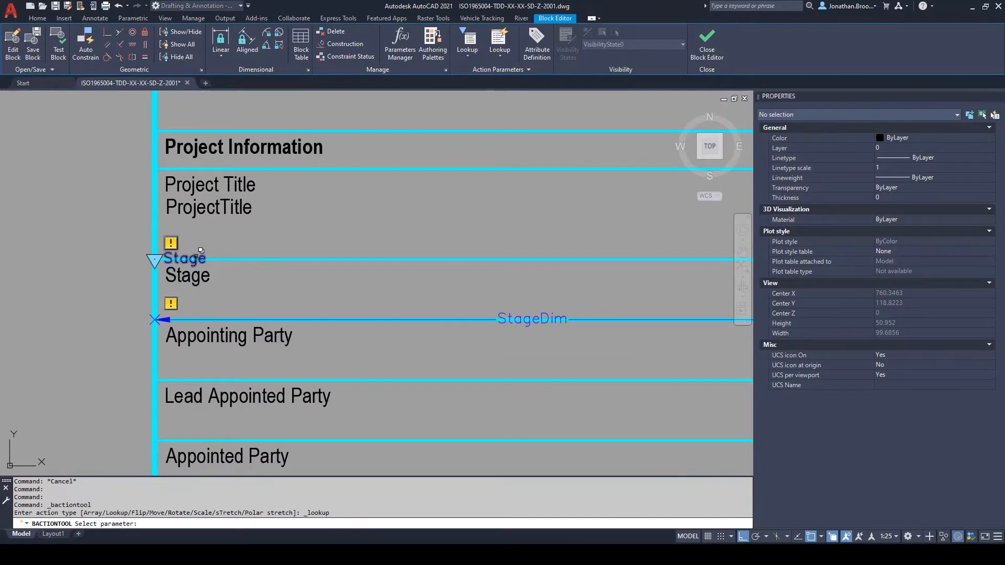
left_click(201, 251)
left_click(244, 293)
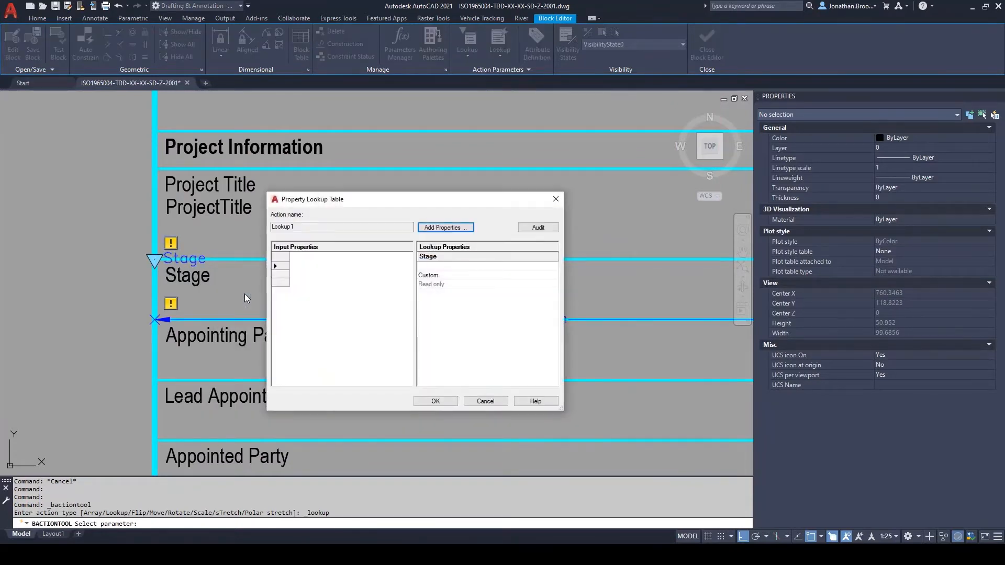
left_click(445, 228)
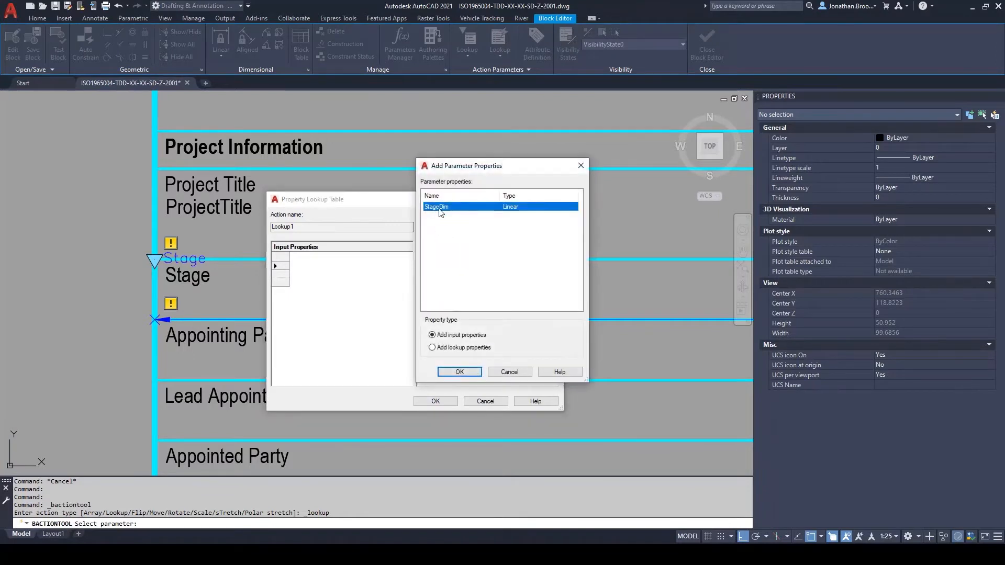
left_click(460, 372)
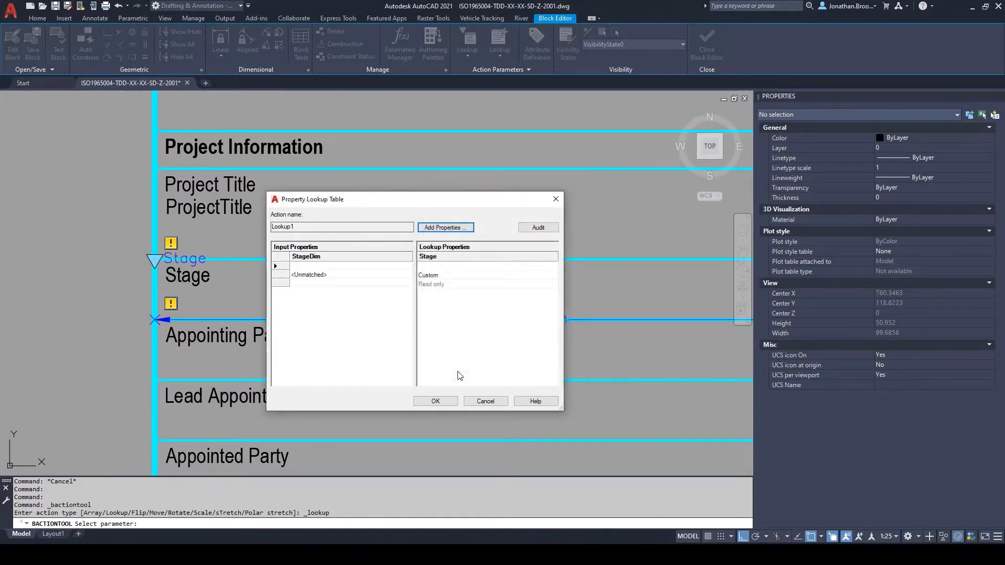
- Map StageDim value 1 to "Stage 0: Strategic Definition" and 2 to "Stage 1: Preparation and Brief" in the lookup table
left_click(343, 267)
left_click(431, 267)
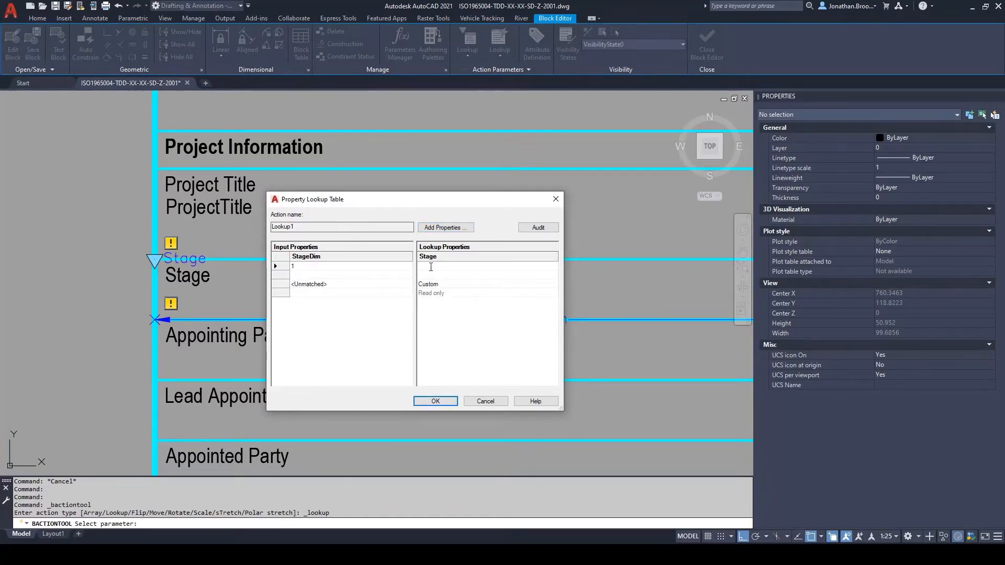
type("Stage 01")
key("BackSpace")
key("BackSpace")
left_click(314, 276)
type("2")
left_click(443, 278)
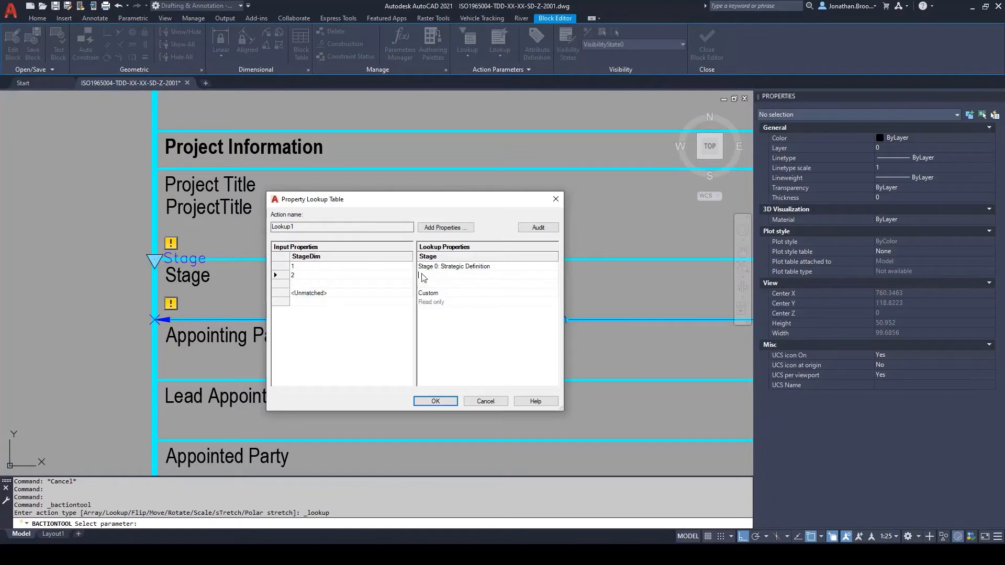
type("Stage 1: Preparation and Brief")
- Map StageDim value 3 to "Stage 2: Concept Design" and 4 to "Stage 3: Spatial Coordination" in the lookup table
left_click(314, 284)
type("3")
left_click(452, 284)
type("Stage 2: Concept Design")
left_click(312, 293)
type("4")
left_click(449, 293)
type("Stage 3: Spa")
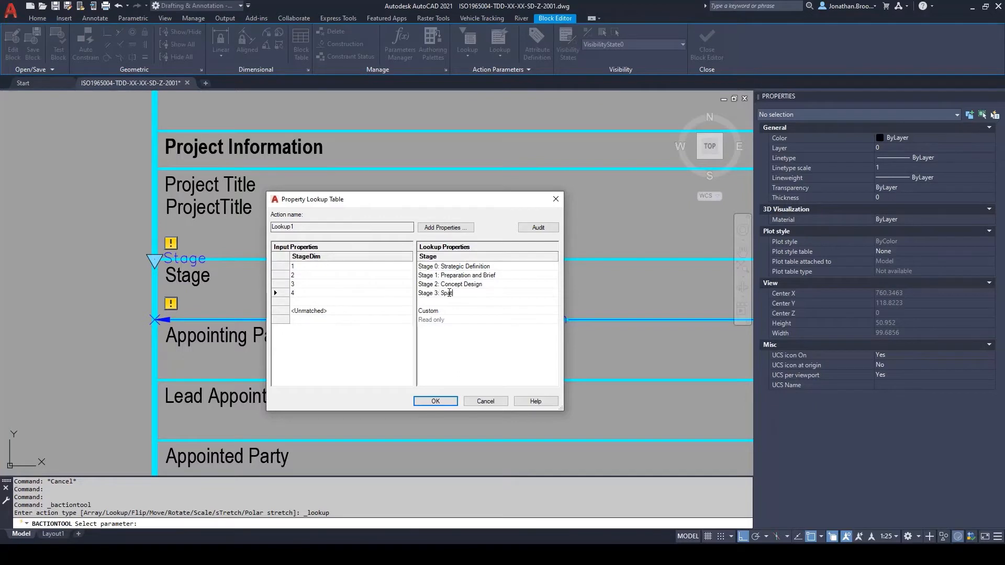
type("tial Coordination")
- Map StageDim value 5 to "Stage 4: Technical Design" and 6 to "Stage 5: Manufacturing and Construction" in the lookup table
left_click(315, 302)
type("5")
left_click(451, 303)
type("Stage 4: Technical Design")
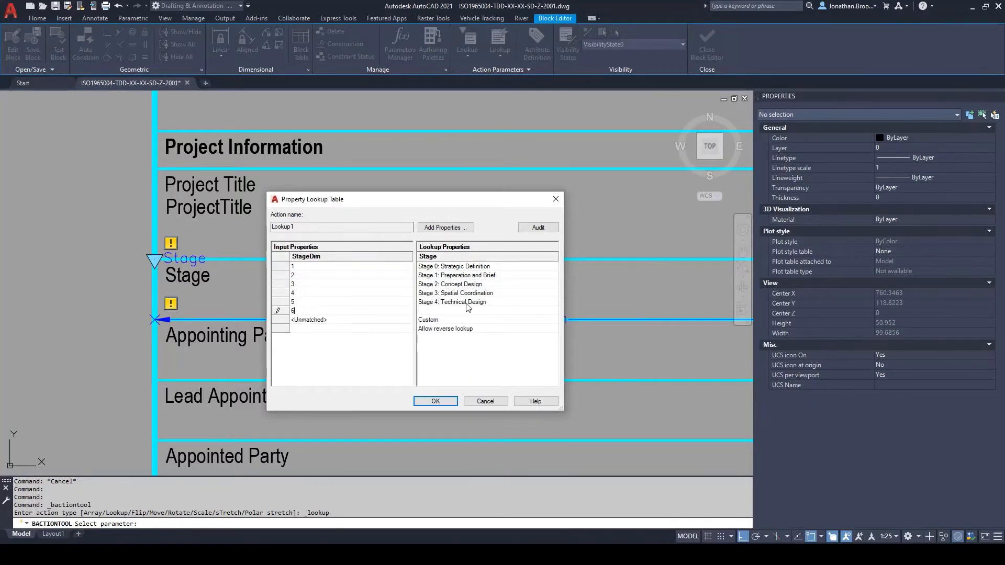
left_click(314, 311)
type("6")
left_click(451, 311)
type("Stage 5: Manufacturing and Construction")
- Map StageDim value 7 to "Stage 6: Handover" and 8 to "Stage 7: Use" in the lookup table
left_click(362, 320)
type("7")
left_click(434, 320)
type("S")
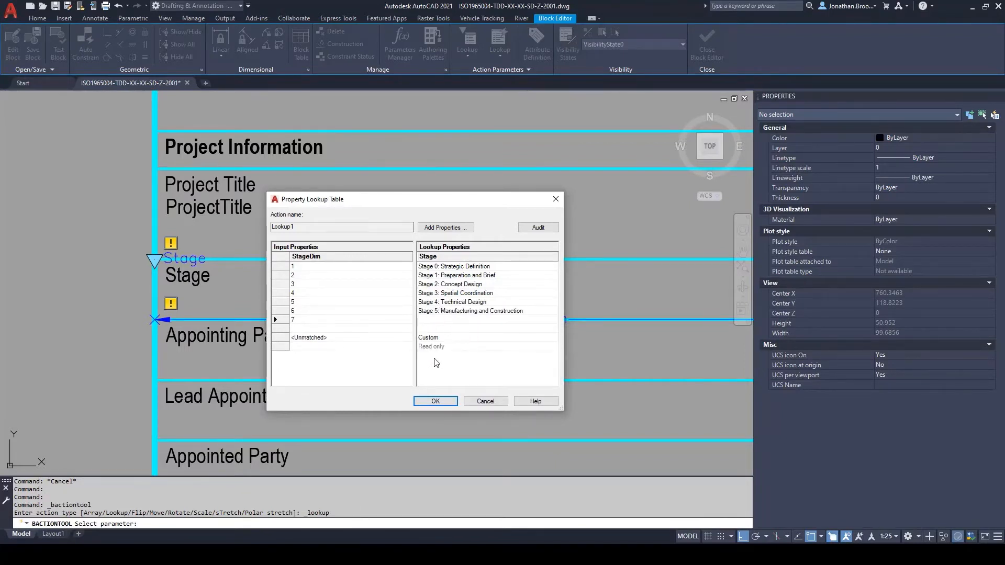
type("tage 6: Handover")
left_click(326, 329)
type("8")
left_click(454, 330)
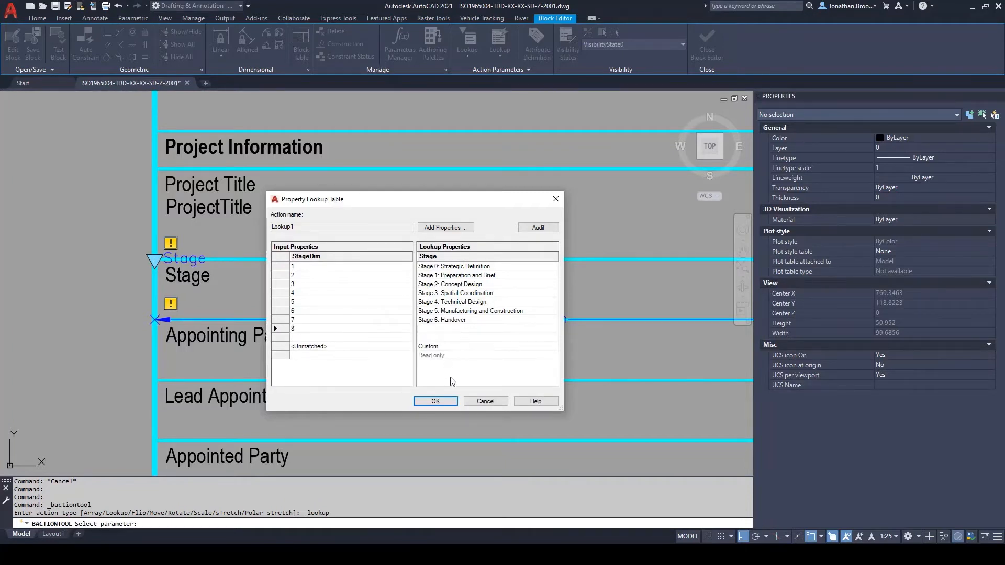
type("Stage")
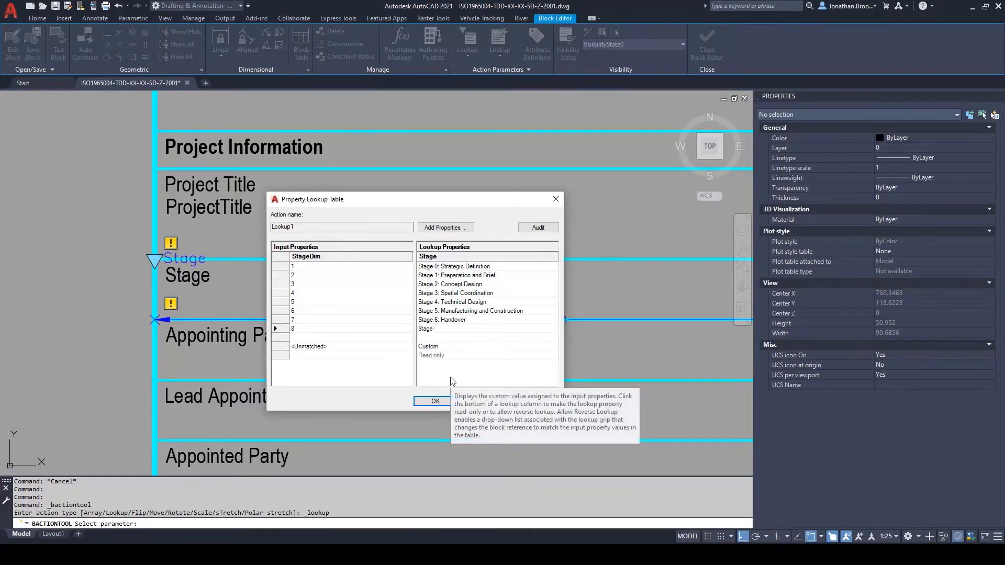
type(" 7: Use")
- Set the lookup text for unmatched StageDim values to "<Select>" and accept the lookup table
left_click(451, 348)
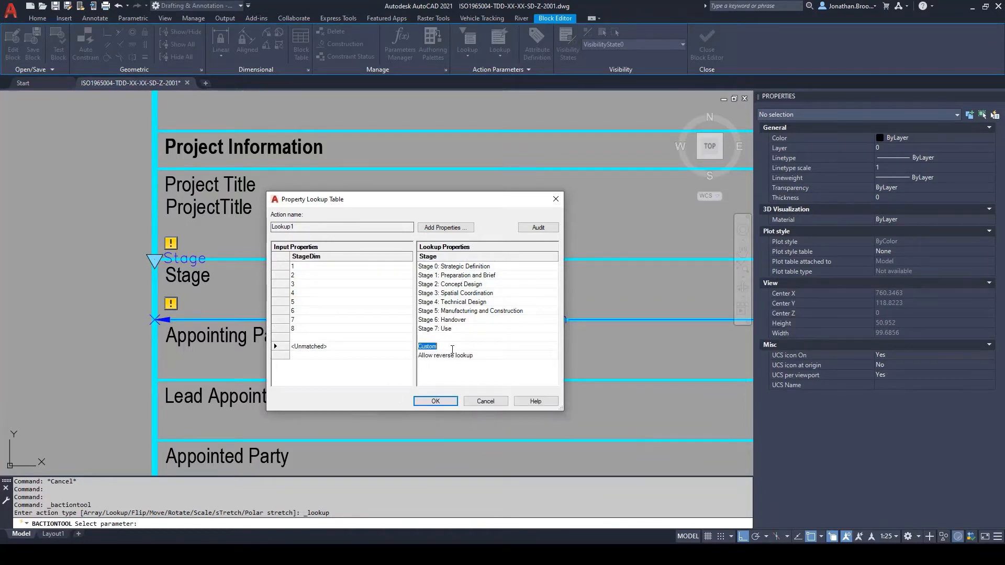
type("<Select>")
left_click(434, 402)
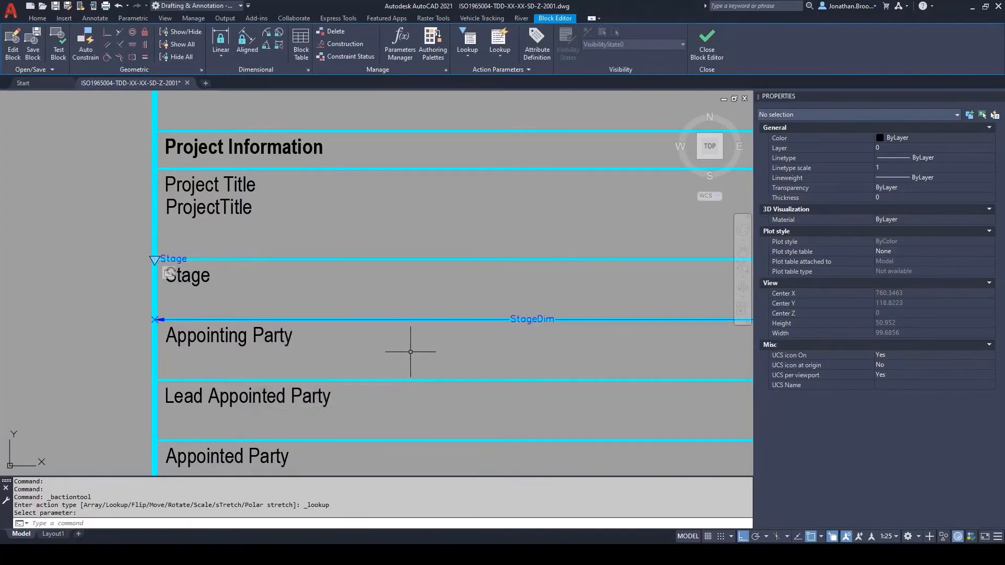
- Begin a single-line attribute definition tagged Stage with the prompt "The stage which the project is currently at"
left_click(536, 56)
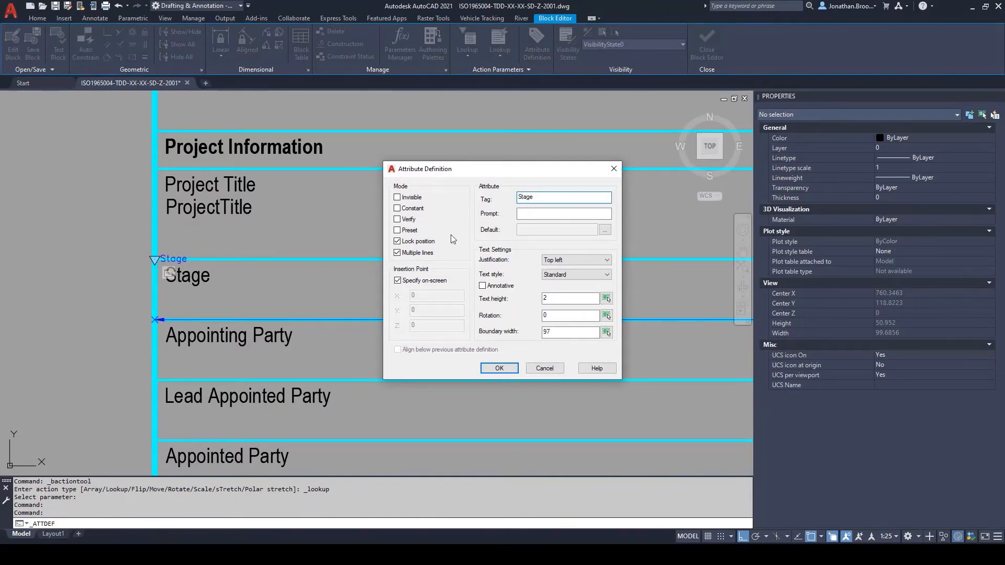
left_click(398, 254)
left_click(545, 215)
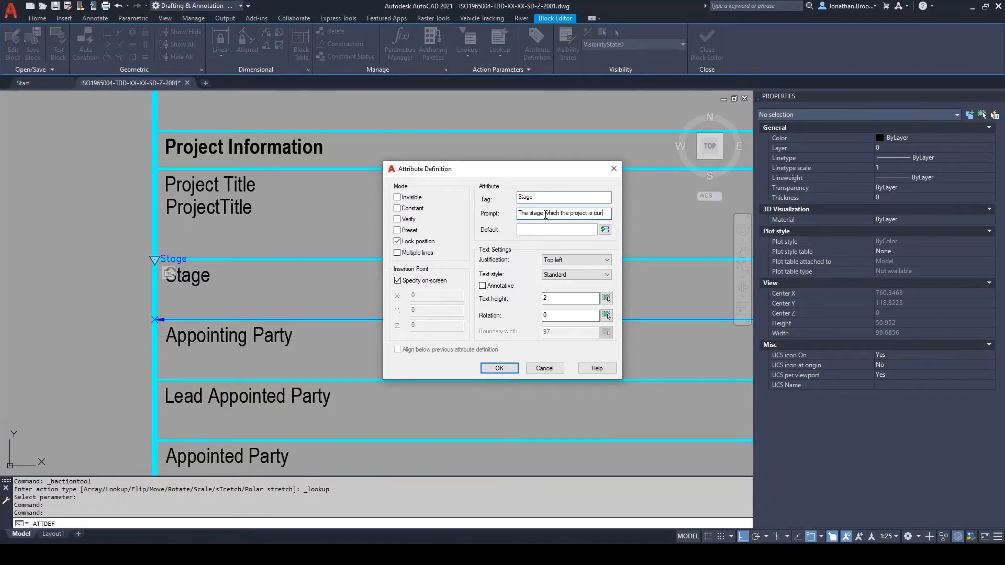
type("ntly at")
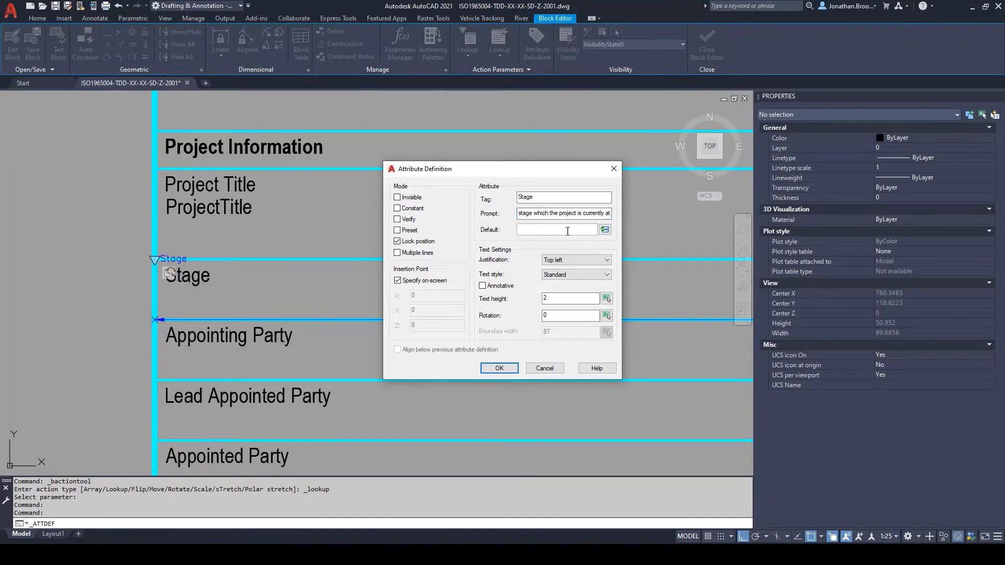
- Set the attribute's default value to a BlockPlaceholder field that references the block's Stage property, with no text formatting
left_click(605, 231)
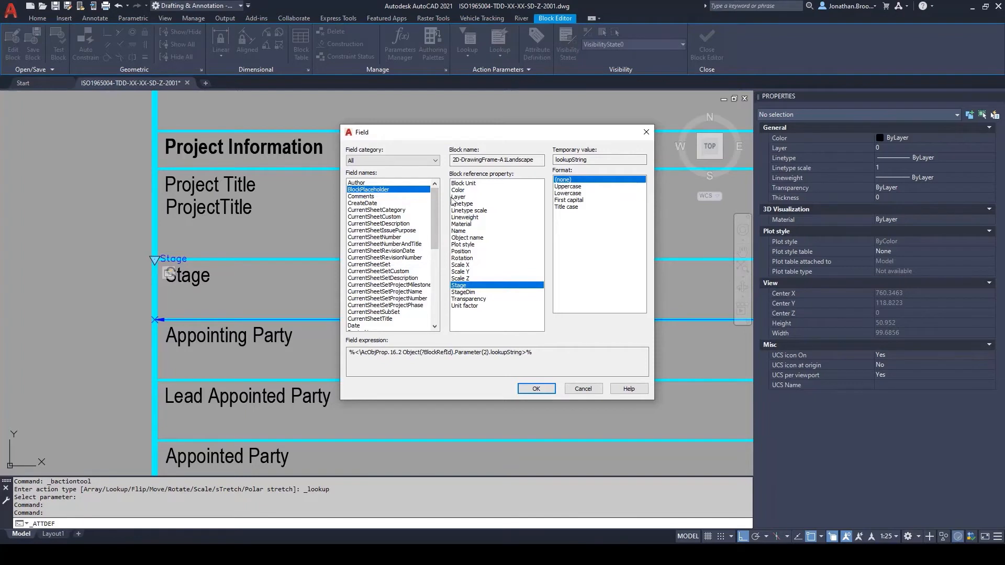
left_click(467, 280)
left_click(467, 285)
left_click(468, 292)
left_click(458, 285)
left_click(529, 387)
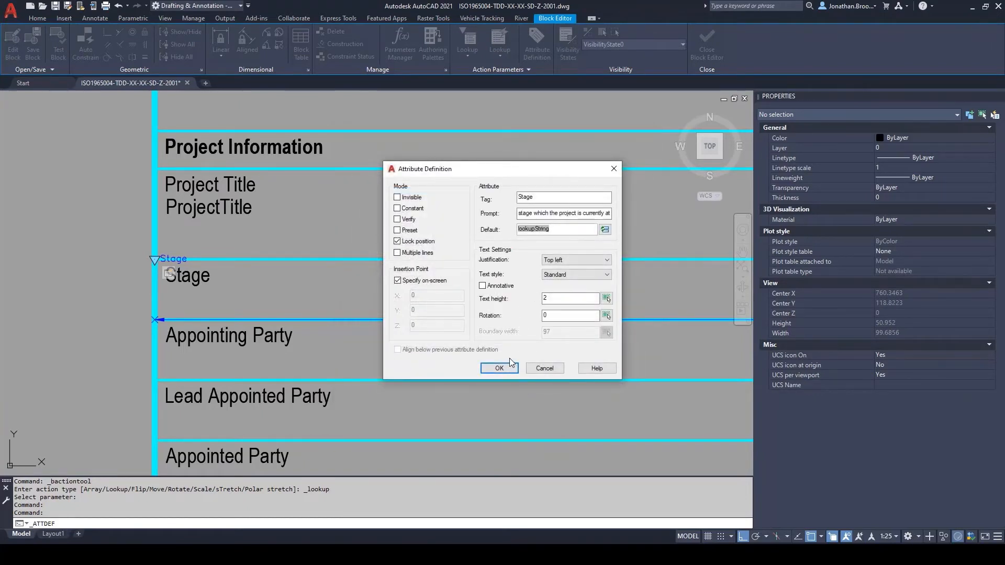
- Place the STAGE attribute in the Stage row and move it to line up with the left edge of the Stage label
left_click(499, 369)
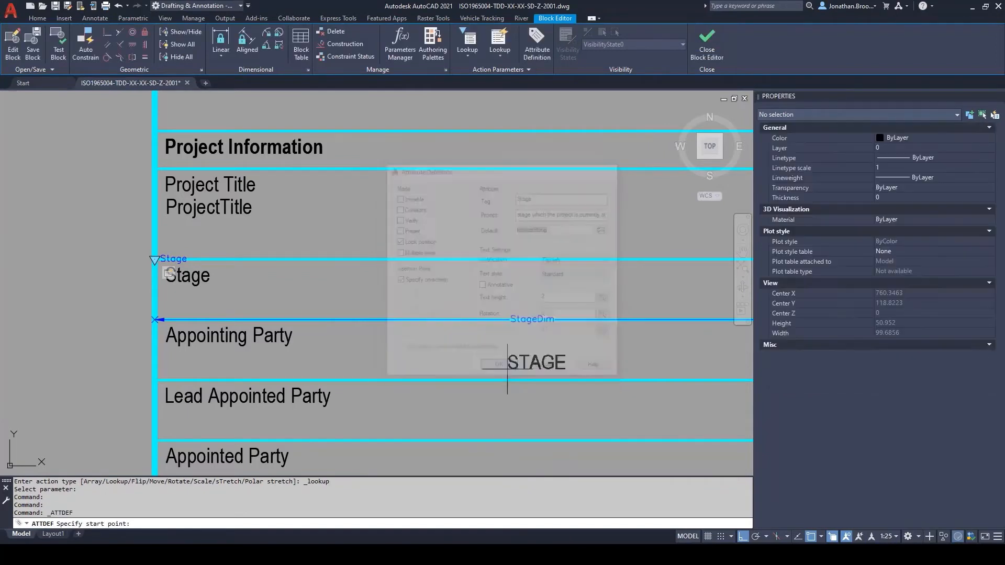
left_click(394, 302)
type("m")
key("Return")
left_click(395, 304)
key("Return")
left_click(384, 302)
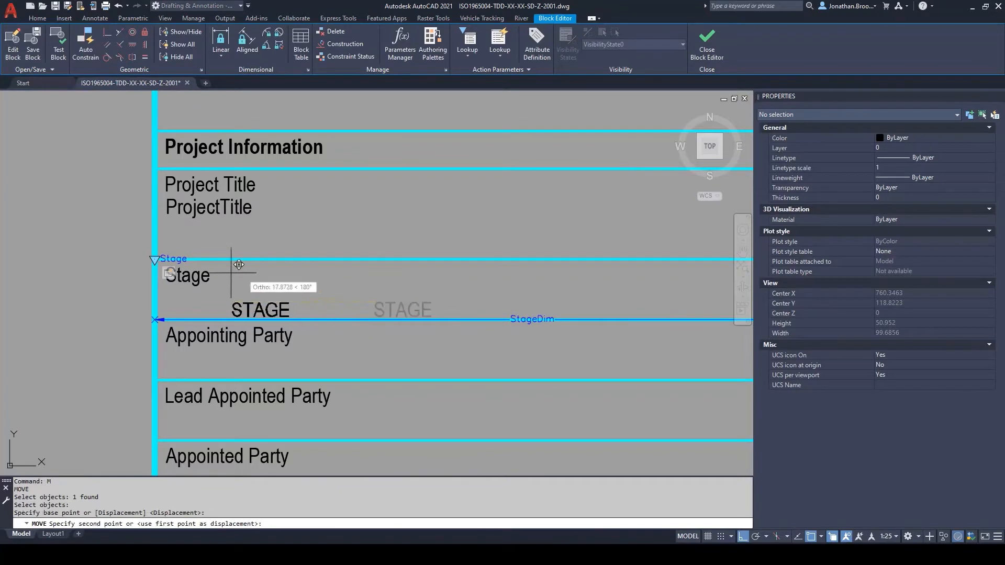
scroll(170, 267, "up", 4)
left_click(159, 260)
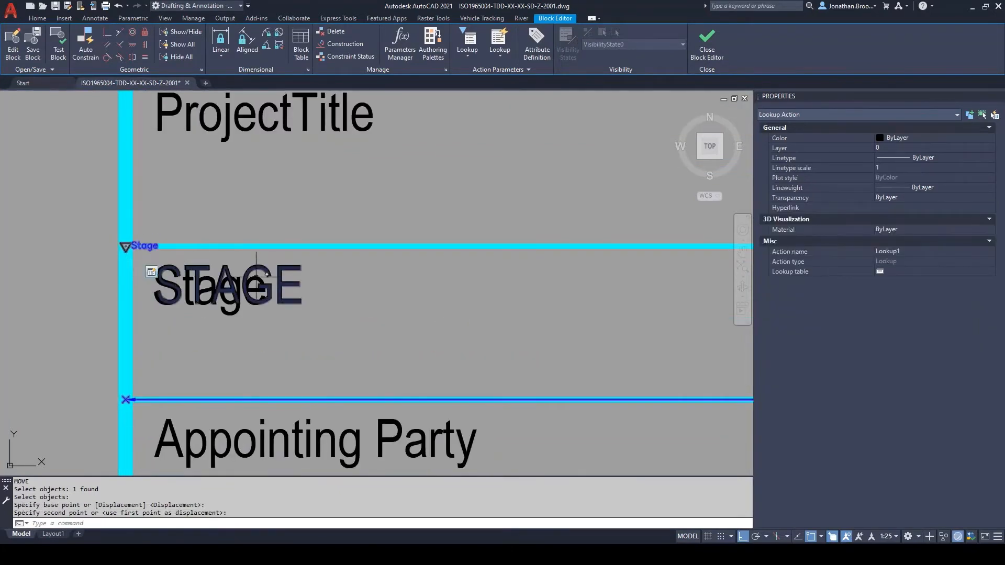
left_click(283, 283)
type("m")
key("Return")
type("p")
key("Return")
key("Escape")
key("Escape")
- Move the STAGE attribute 3 units straight down so it sits below the Stage label
type("m")
key("Return")
left_click(301, 287)
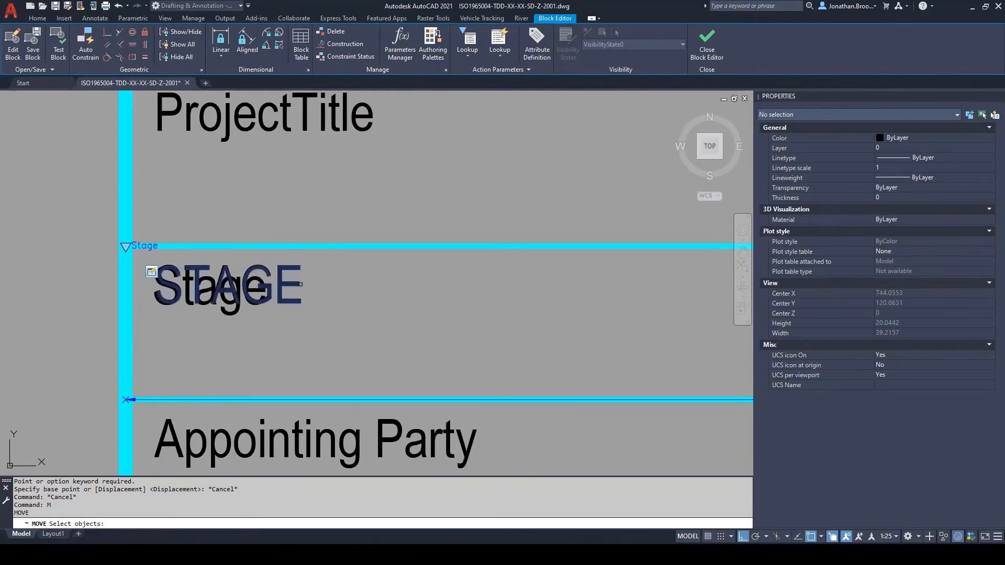
key("Return")
scroll(329, 296, "down", 2)
left_click(404, 292)
type("3")
key("Return")
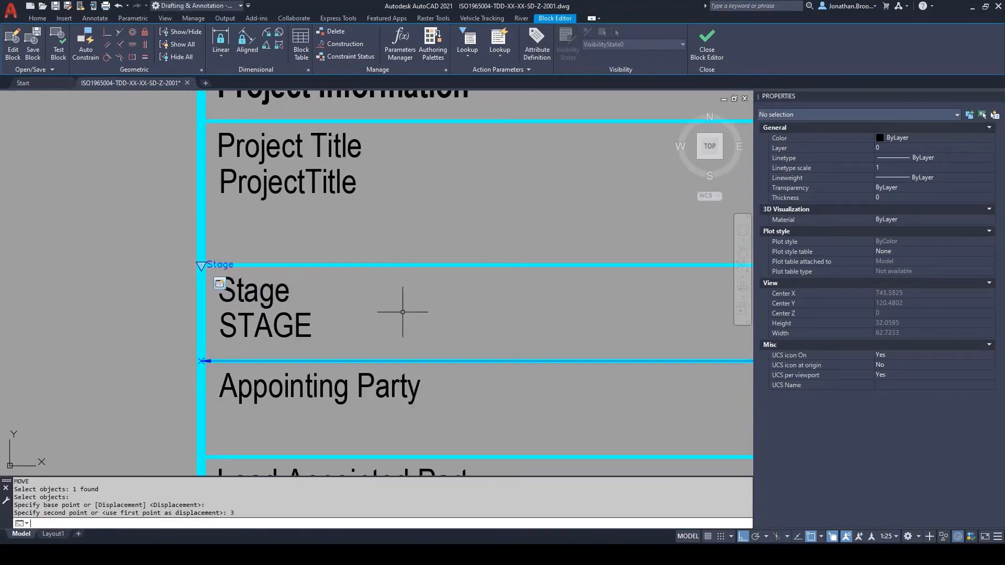
- Change the attribute's tag from all capitals to "Stage" and clear the selection
left_click(309, 324)
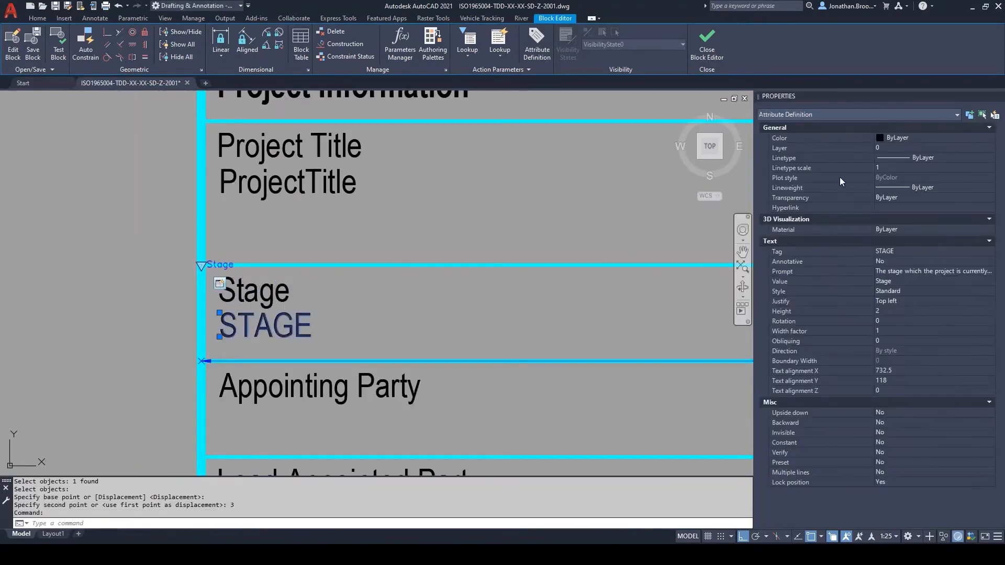
left_click(902, 252)
type("Stage")
key("Return")
key("Escape")
scroll(466, 237, "down", 1)
scroll(466, 238, "down", 2)
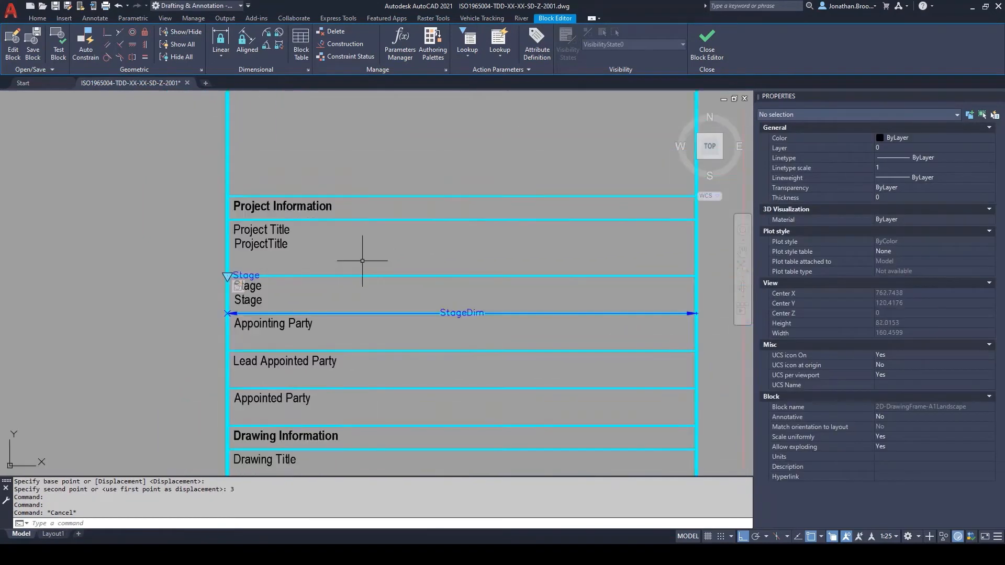
- Close the block editor and save the changes to the drawing frame block
left_click(707, 45)
left_click(503, 257)
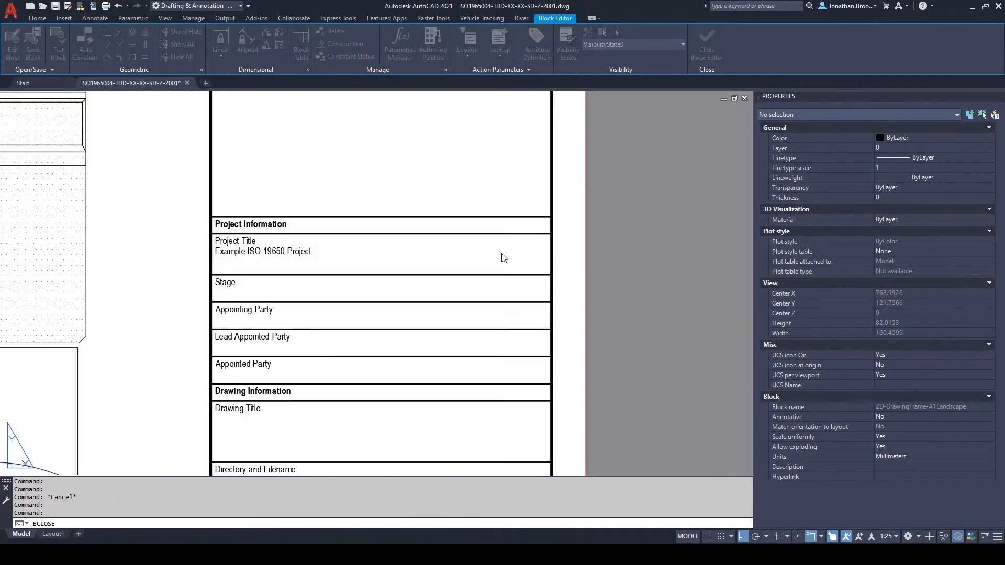
scroll(334, 285, "up", 2)
middle_click_drag(334, 285, 322, 297)
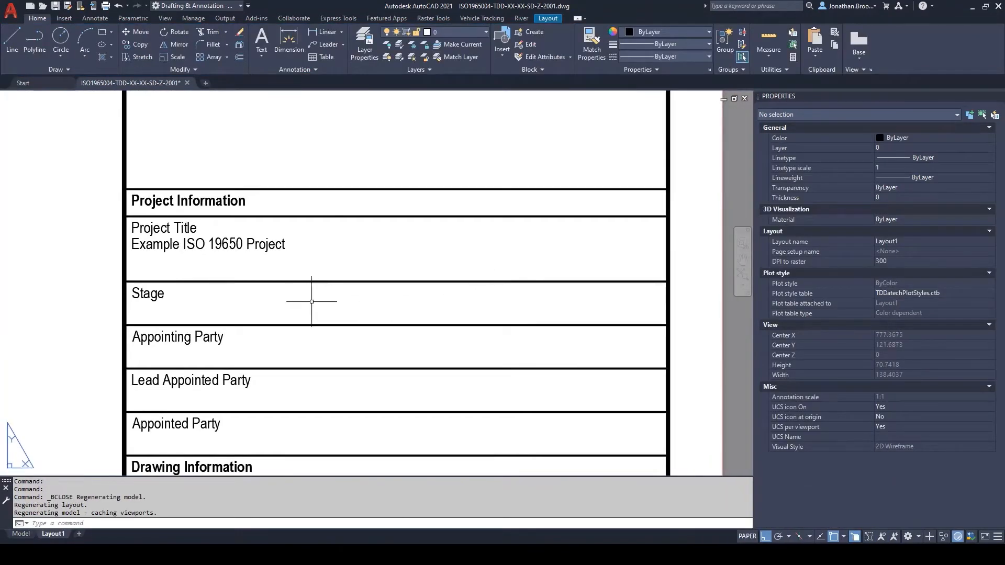
- Synchronize the attributes of the 2D-DrawingFrame-A1Landscape block with ATTSYNC
type("attsync")
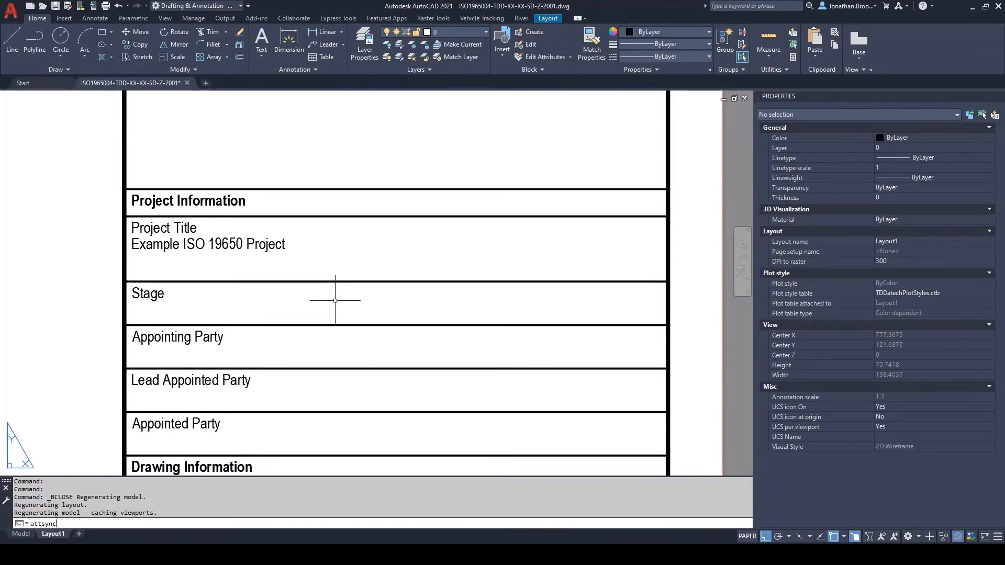
key("Return")
key("Return")
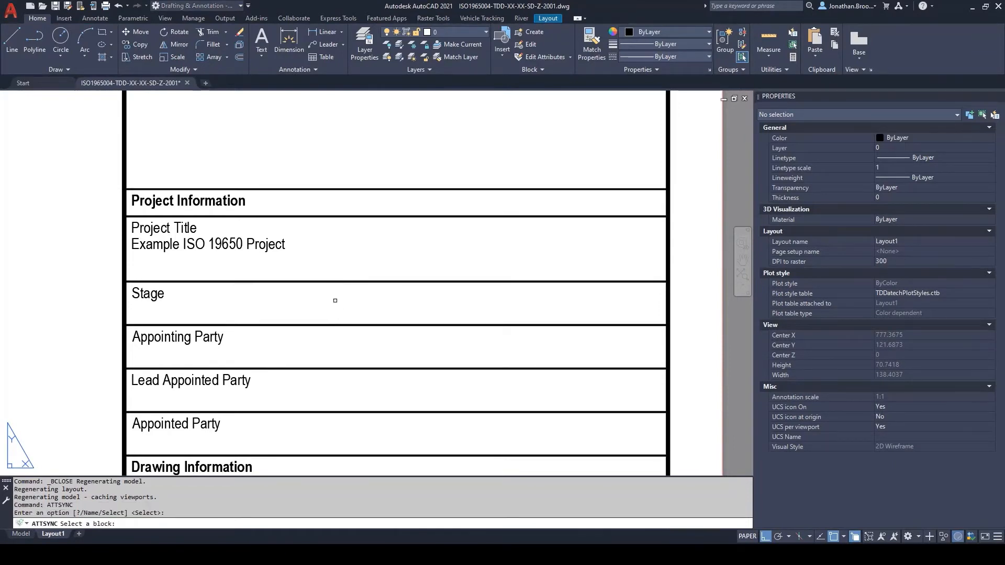
left_click(342, 283)
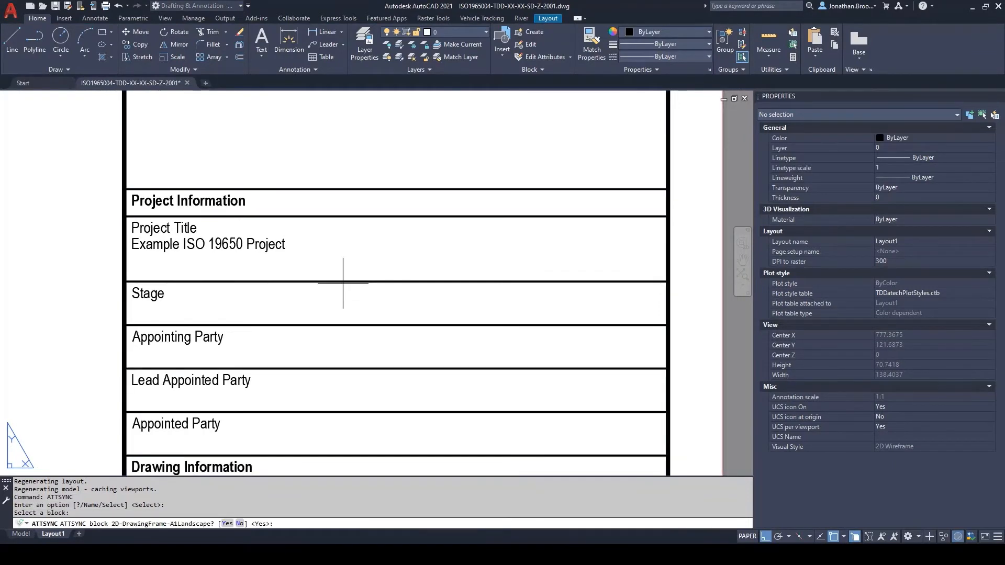
key("Return")
middle_click_drag(352, 305, 433, 305)
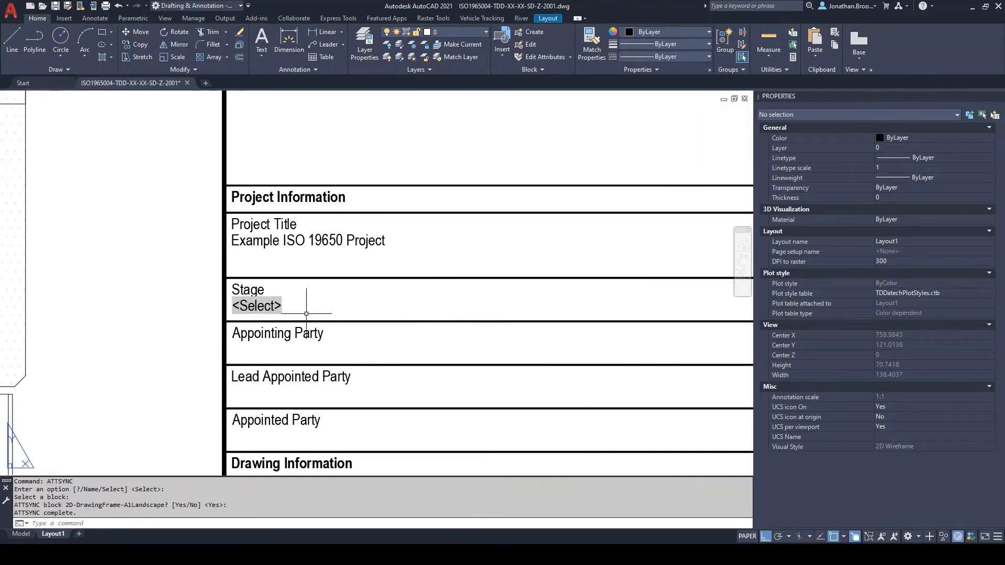
- Set the title block's Stage lookup to "Stage 2: Concept Design" and regenerate the layout
left_click(262, 307)
middle_click_drag(332, 287, 247, 295)
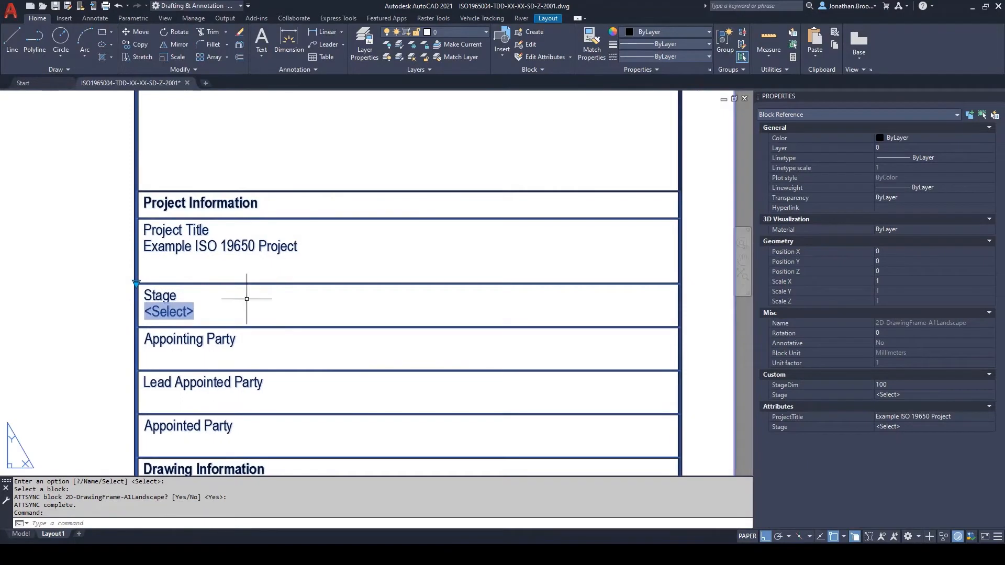
left_click(137, 284)
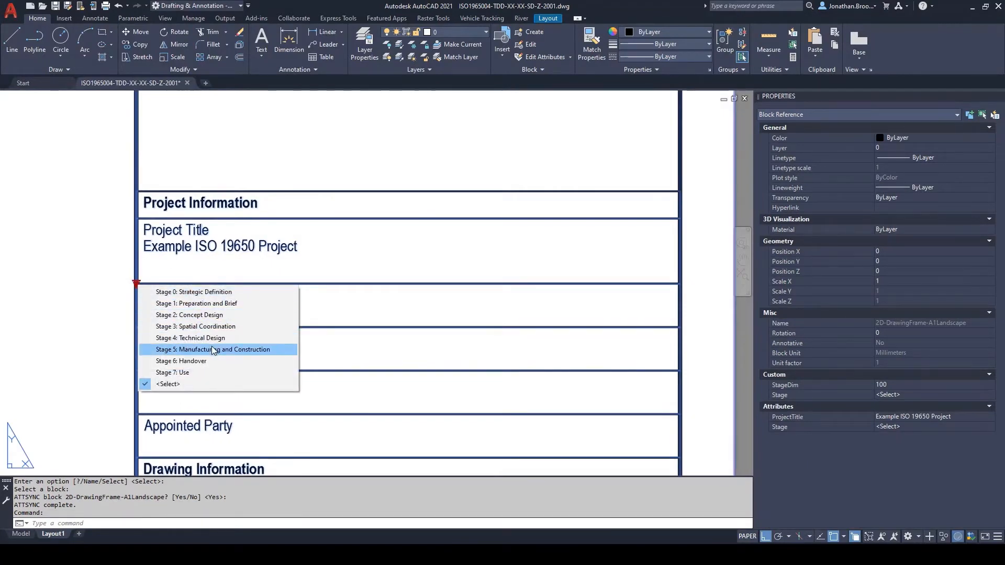
left_click(201, 315)
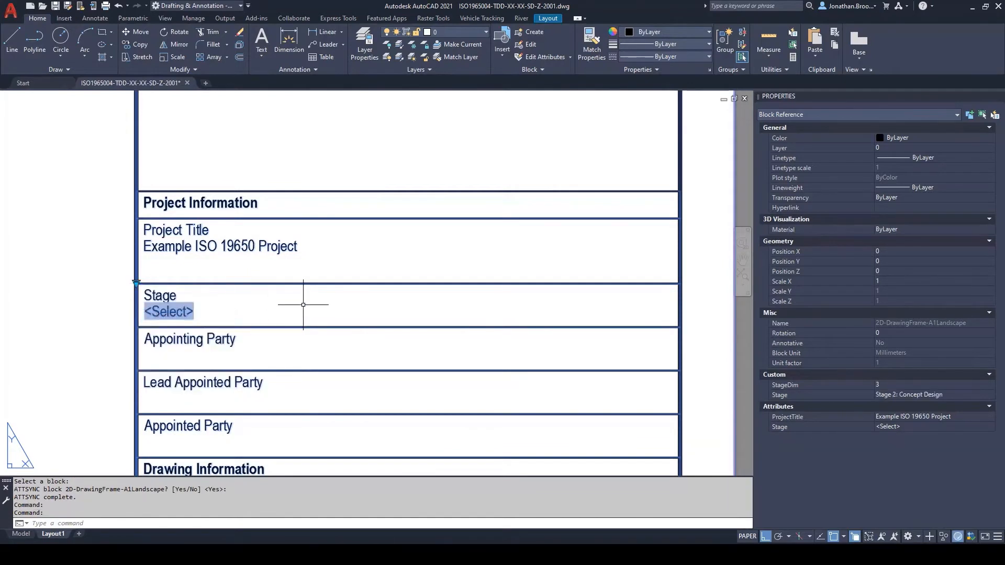
key("Escape")
type("re")
key("Return")
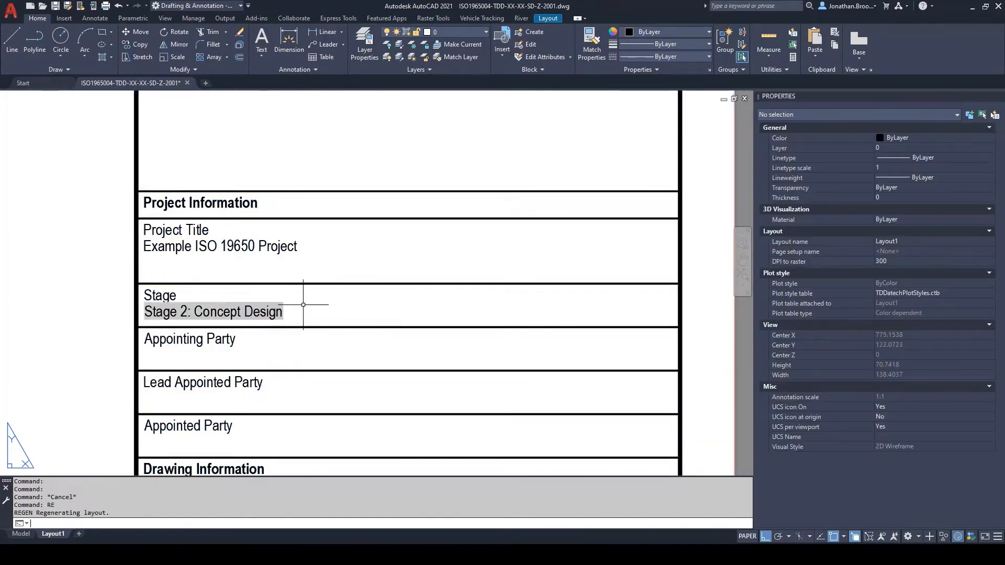
- Set the title block's Stage lookup to "Stage 4: Technical Design" and regenerate the layout
left_click(277, 312)
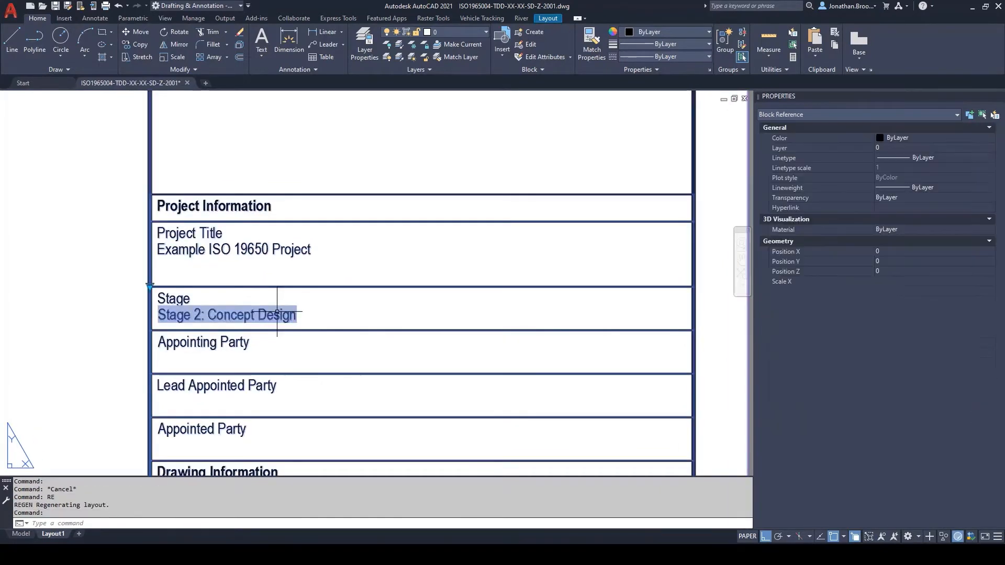
left_click(150, 286)
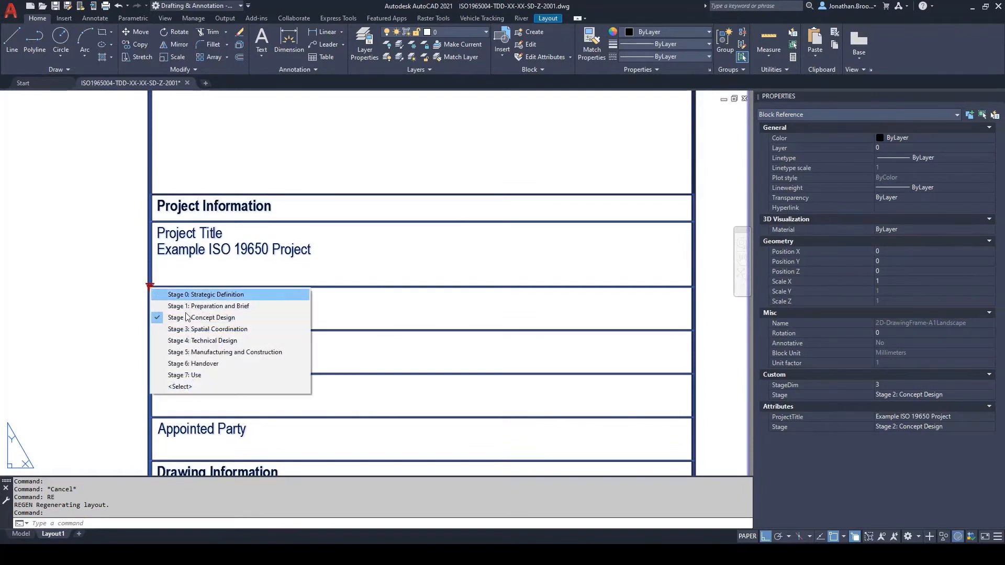
left_click(207, 341)
key("Escape")
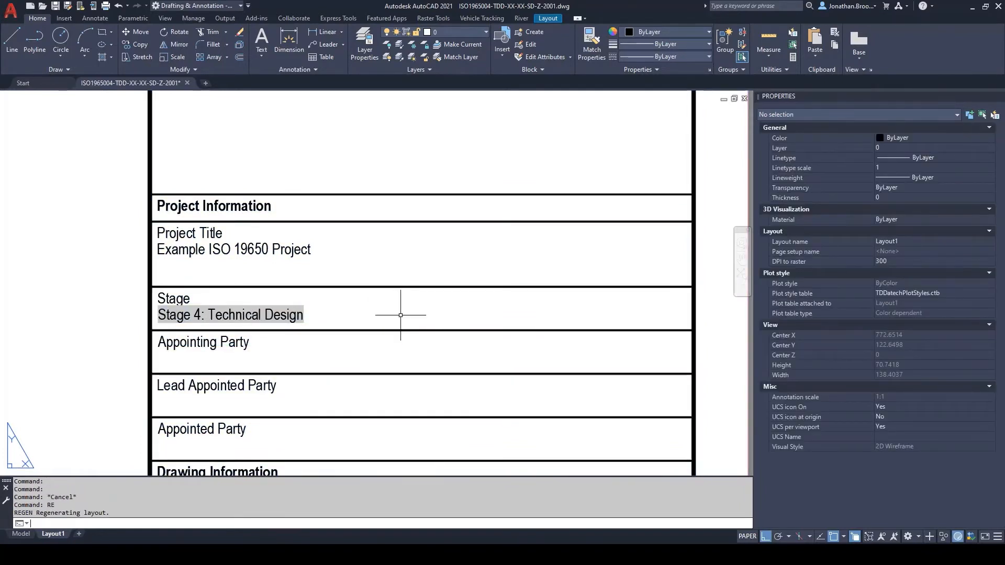
- Set the title block's Stage lookup to "Stage 6: Handover" and regenerate the layout
left_click(400, 315)
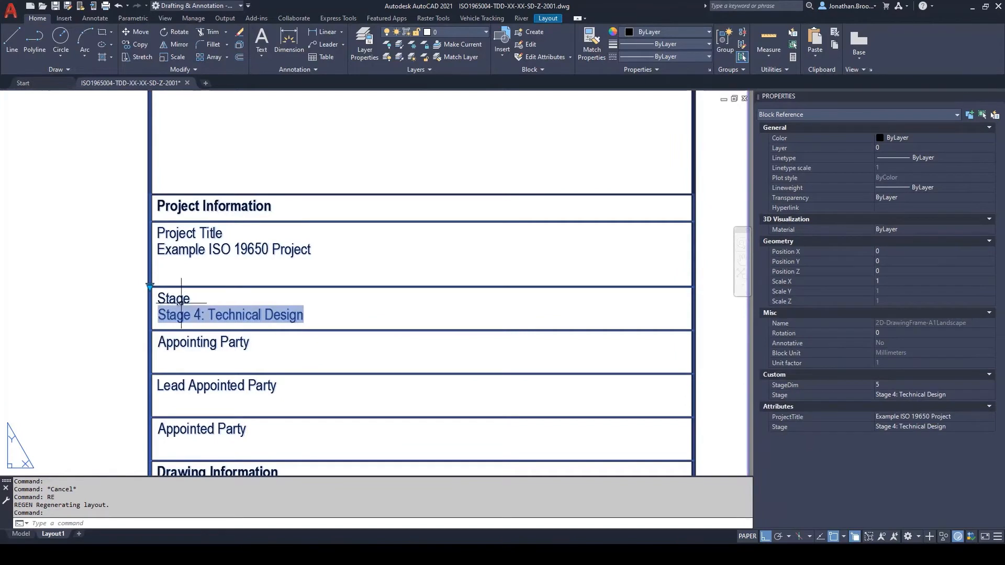
left_click(150, 286)
left_click(192, 364)
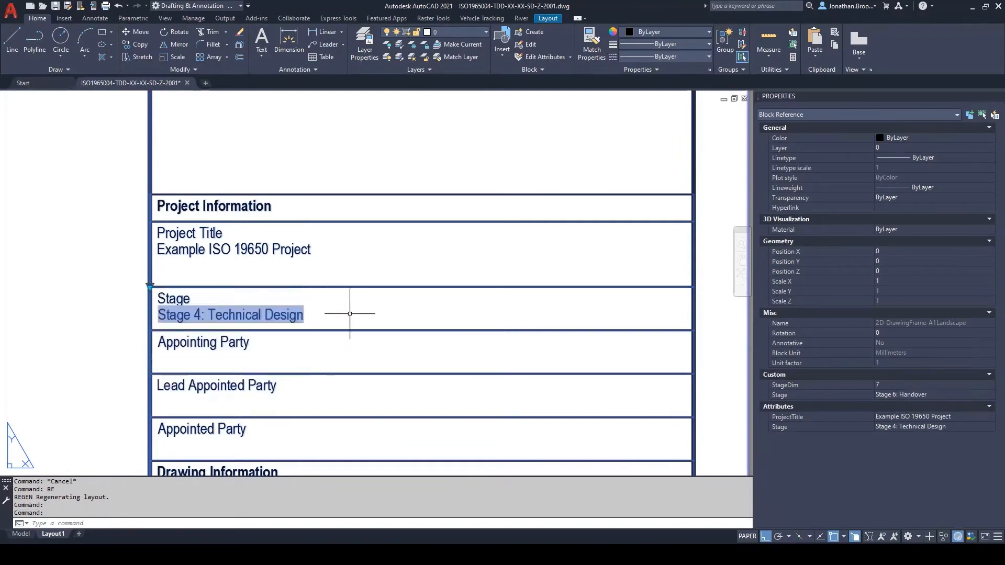
key("Escape")
type("re")
key("Return")
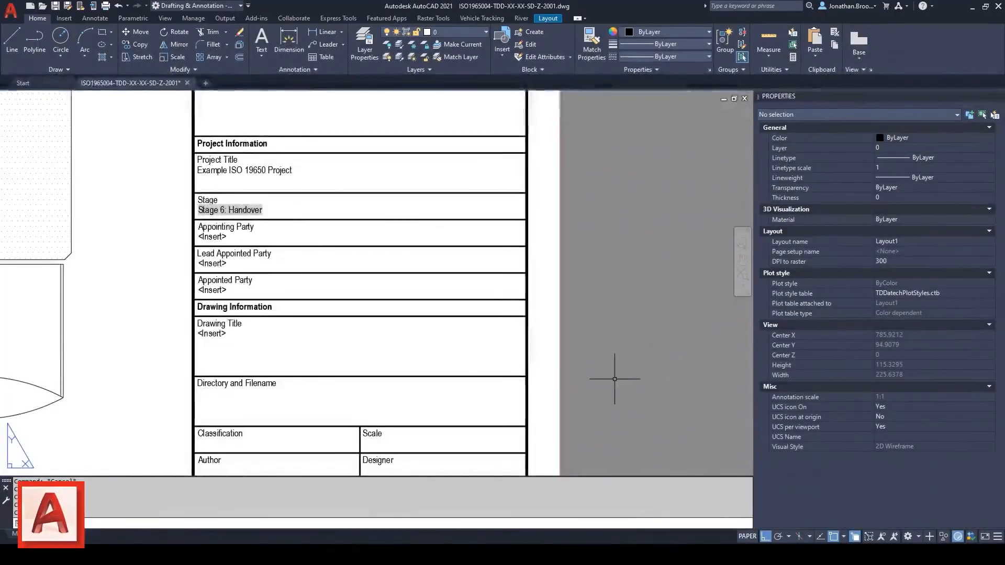
- Open the A1 drawing frame block in the block editor and hide the block authoring palettes
mouse_move(617, 376)
middle_mouse_down()
mouse_move(653, 210)
mouse_move(623, 315)
middle_mouse_up()
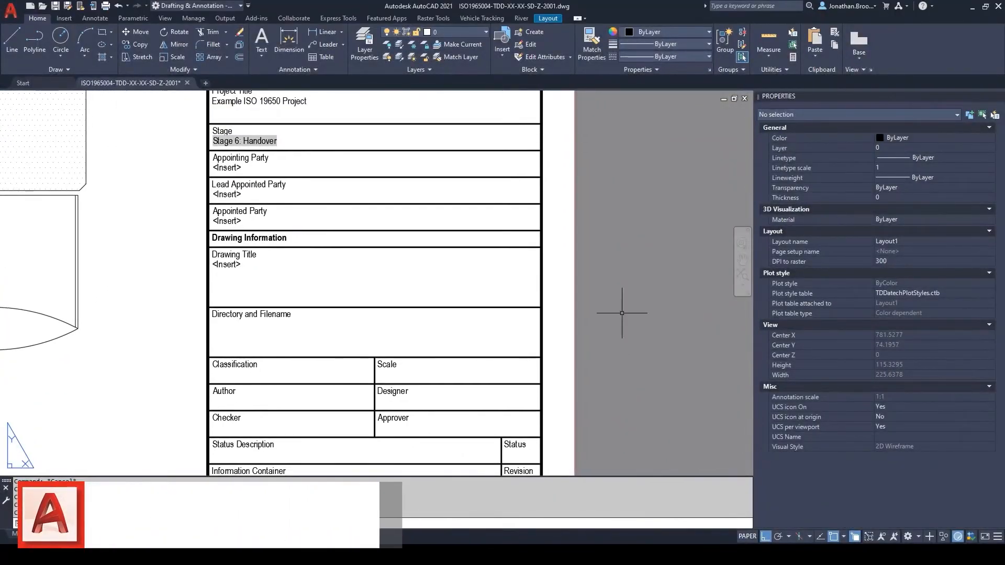
left_click(489, 304)
right_click(462, 229)
left_click(496, 273)
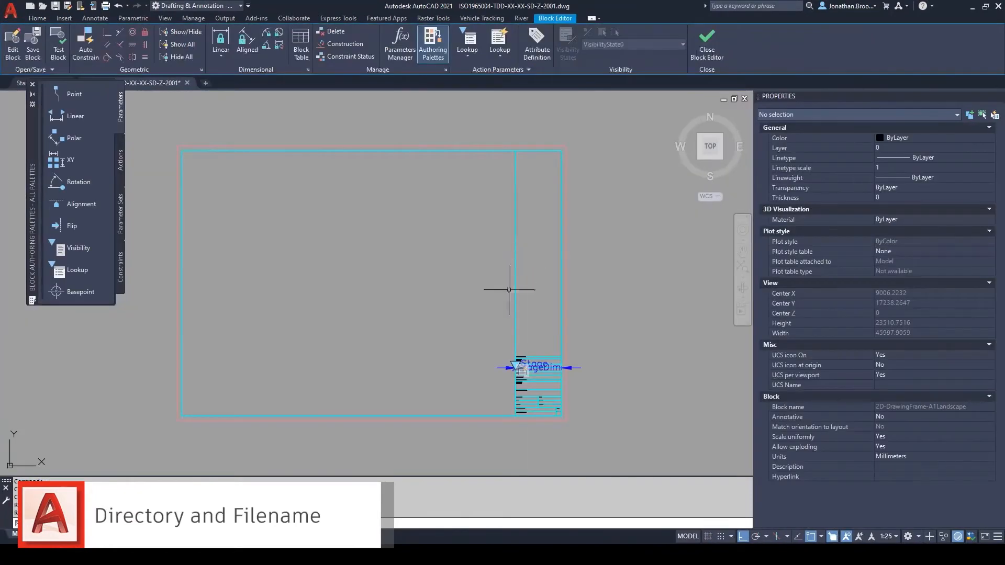
scroll(524, 278, "up", 5)
left_click(433, 44)
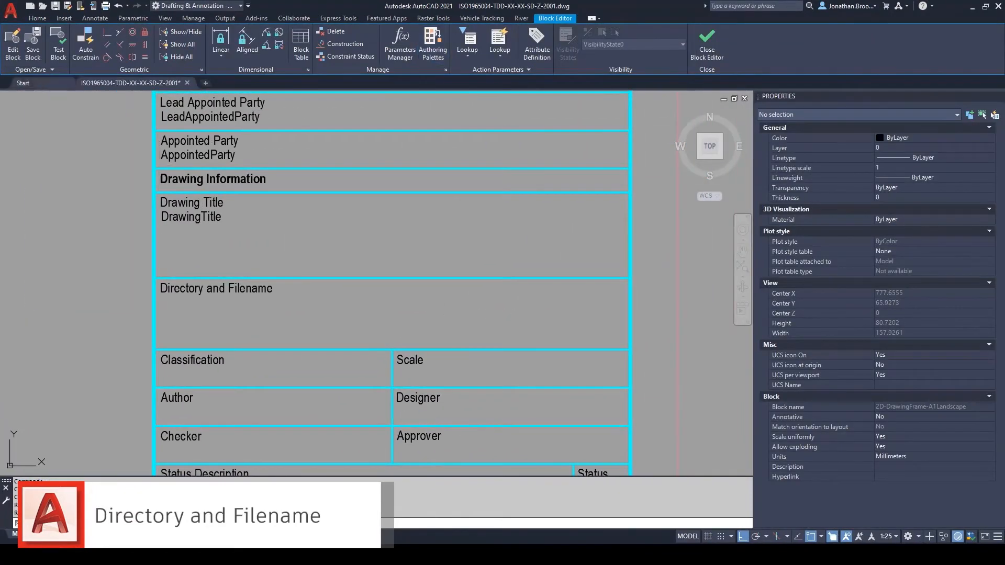
- Define a multiline attribute tagged DirectoryAndFilename with the prompt "The file path and name of the current file" and locate it under the Directory and Filename label
left_click(536, 44)
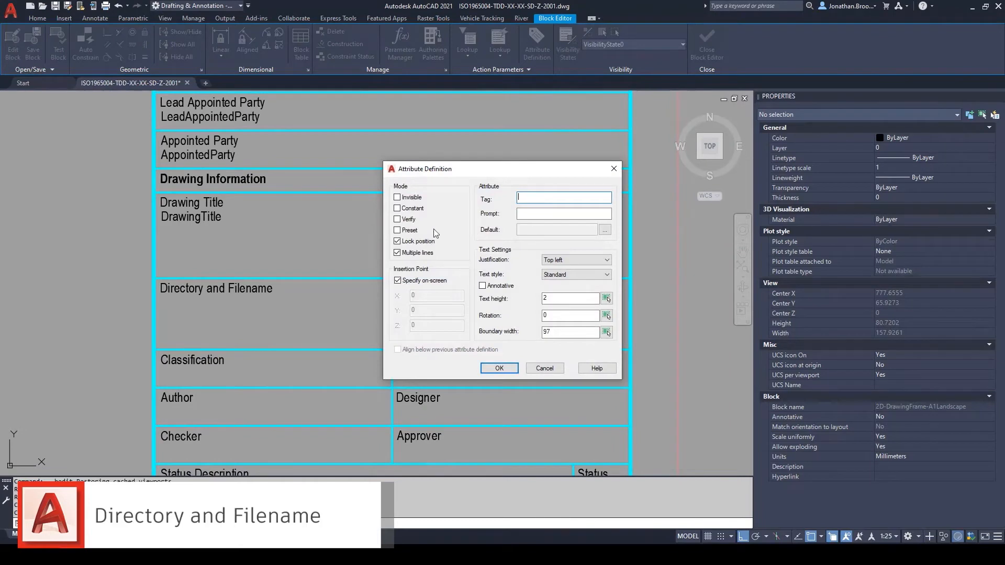
type("DirectoryAndFilename")
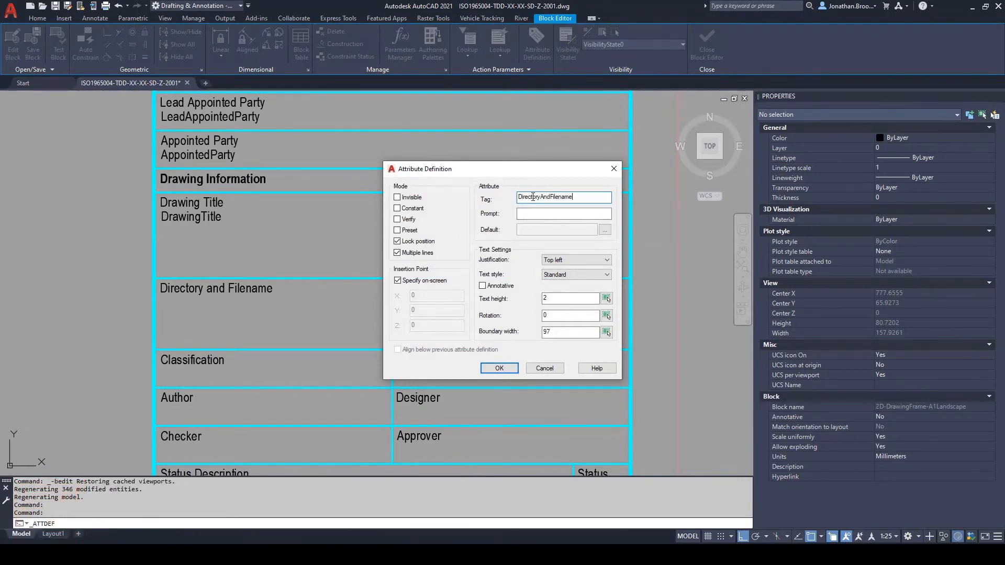
left_click(526, 213)
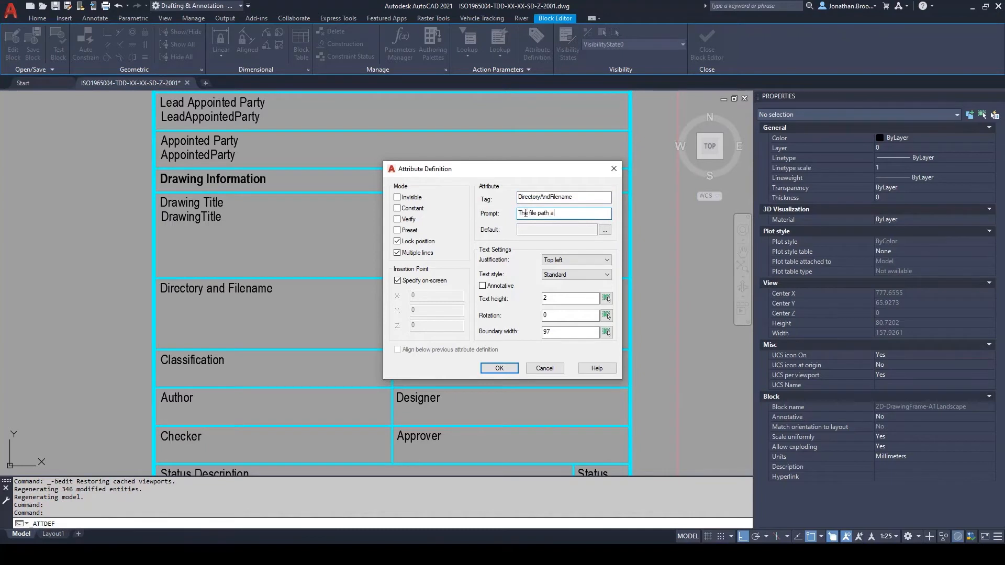
type("The file path and name of the current file")
left_click(398, 241)
left_click(499, 368)
left_click(193, 309)
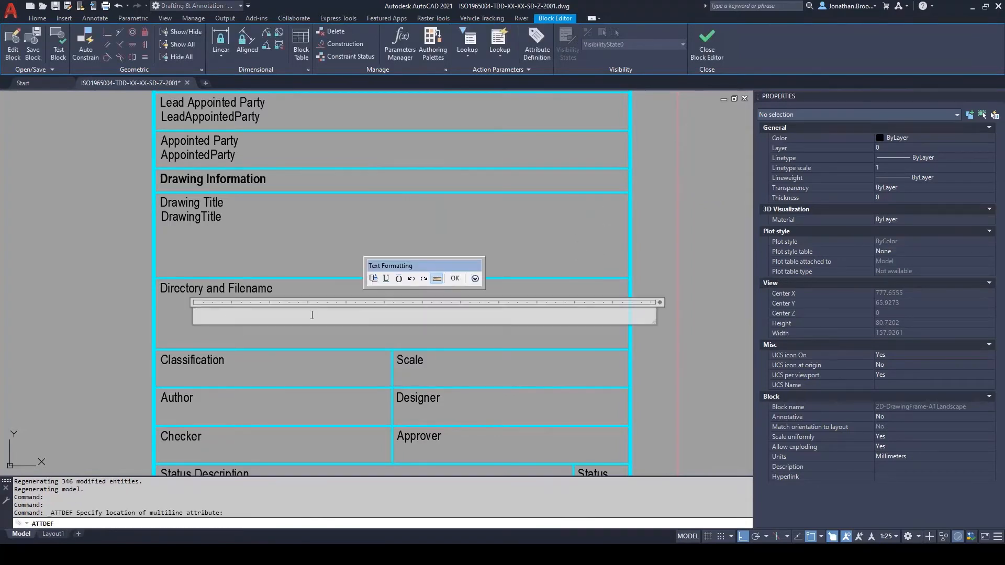
- Insert the Filename field with the path and filename format as the attribute's default value and finish the attribute definition
left_click(373, 279)
scroll(433, 227, "down", 3)
left_click(359, 278)
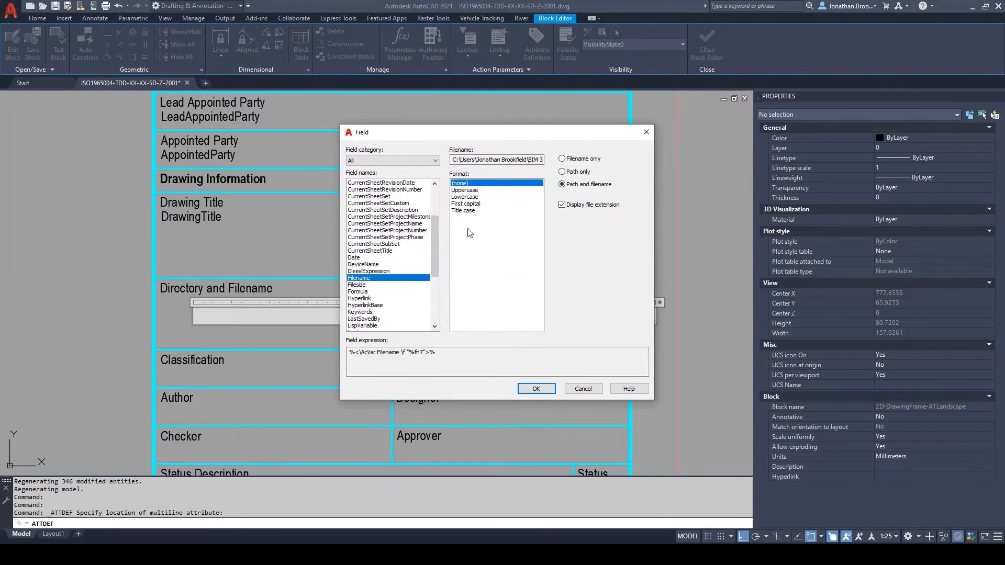
left_click(586, 159)
left_click(576, 172)
left_click(581, 184)
left_click(536, 388)
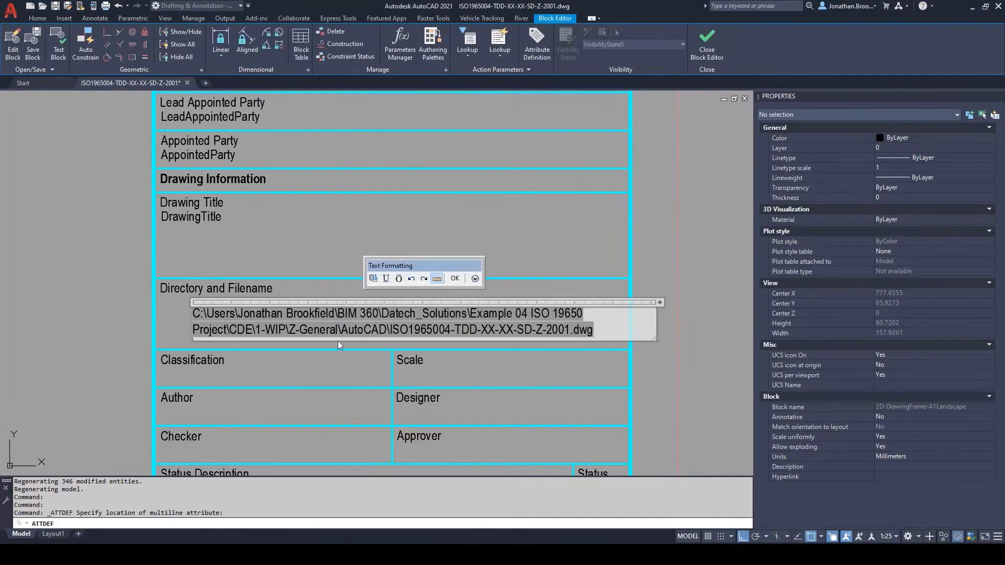
left_click(457, 280)
left_click(504, 367)
- Move the new attribute onto the insertion point of the Directory and Filename label
type("m")
key("Return")
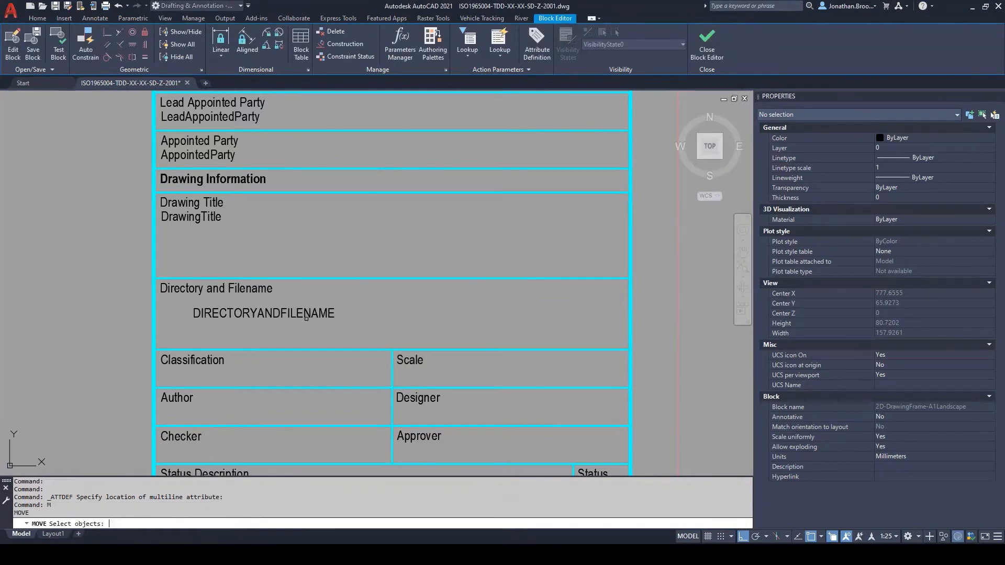
middle_click_drag(303, 317, 378, 326)
left_click(377, 325)
key("Return")
left_click(267, 318)
scroll(241, 296, "up", 5)
left_click(225, 285)
- Move the attribute 3 mm straight down so it sits beneath the Directory and Filename label
type("m")
key("Return")
type("p")
scroll(269, 267, "down", 5)
key("Return")
left_click(497, 208)
type("3")
key("Return")
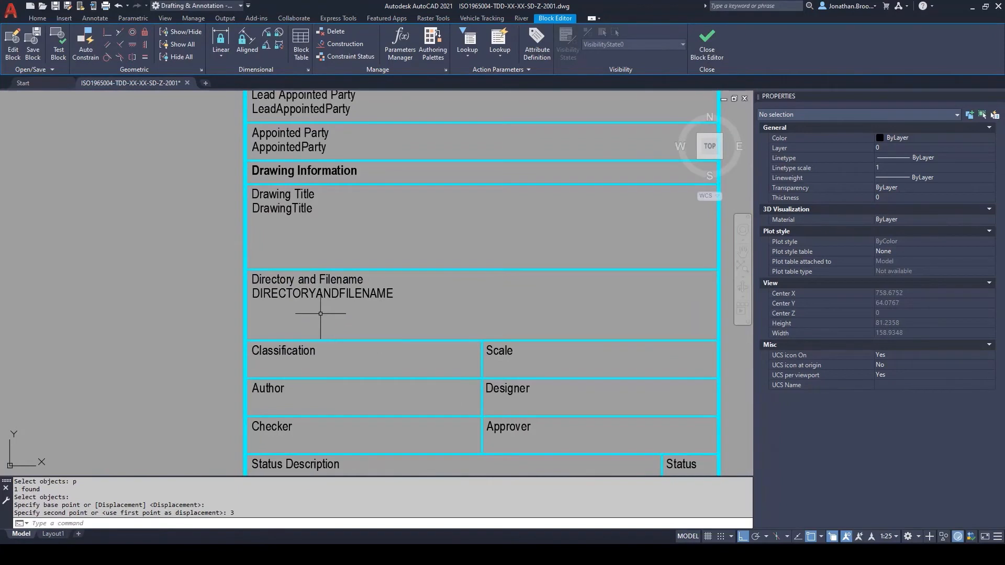
- Change the attribute's tag to the mixed-case spelling DirectoryAndFilename
left_click(328, 313)
left_click(328, 293)
left_click(928, 253)
type("Directo")
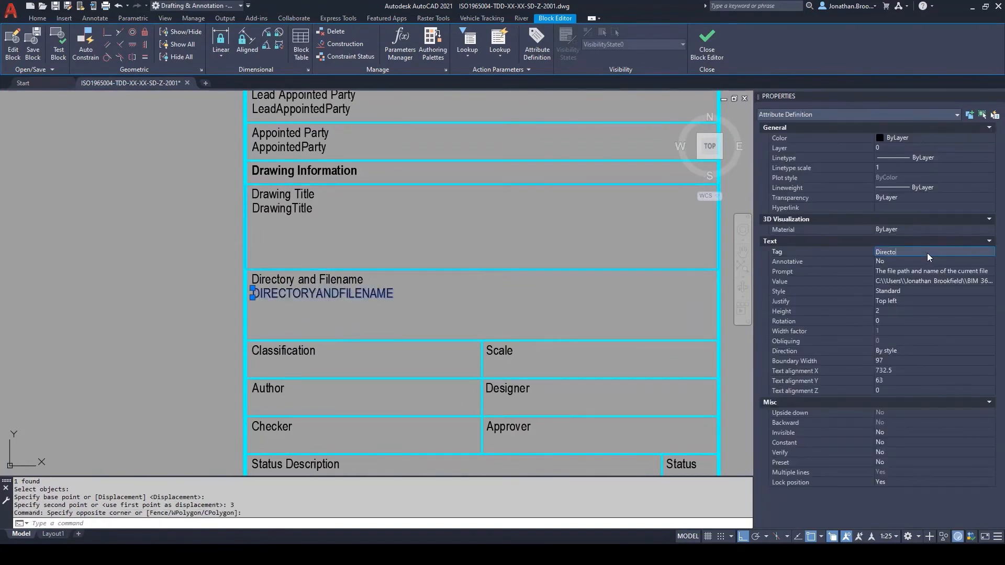
type("ryAndFilename")
key("Return")
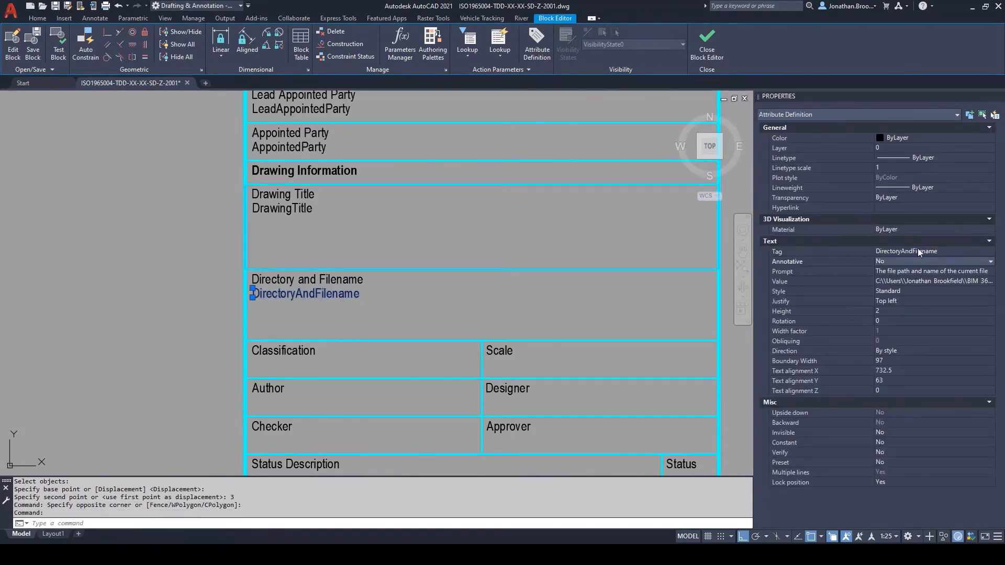
key("Escape")
- Close the block editor saving the changes, and synchronize the drawing frame block's attributes with ATTSYNC
middle_click_drag(429, 321, 390, 310)
scroll(390, 310, "down", 2)
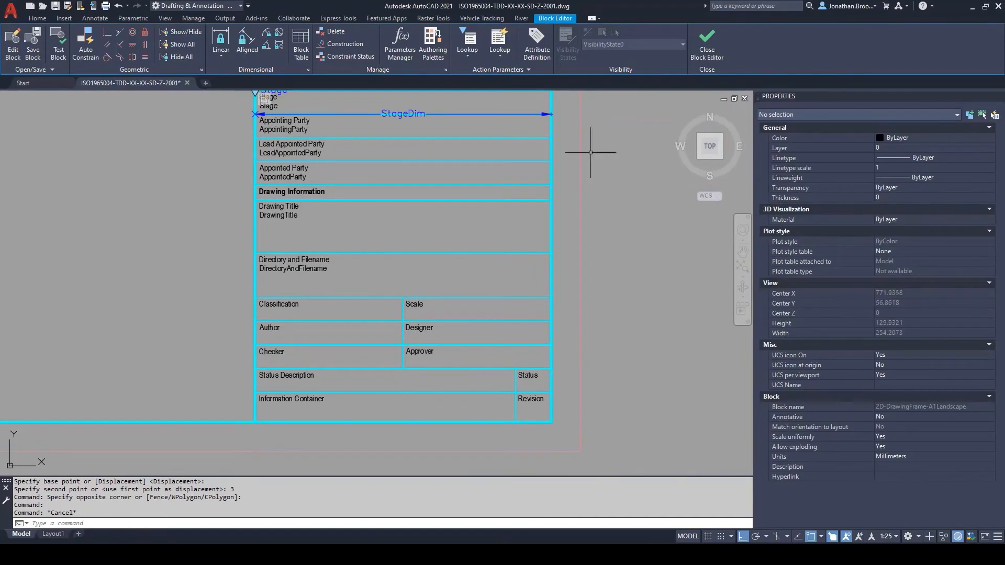
left_click(707, 42)
left_click(494, 277)
type("ATTSYNC")
key("Return")
key("Return")
left_click(379, 304)
key("Return")
scroll(303, 338, "up", 2)
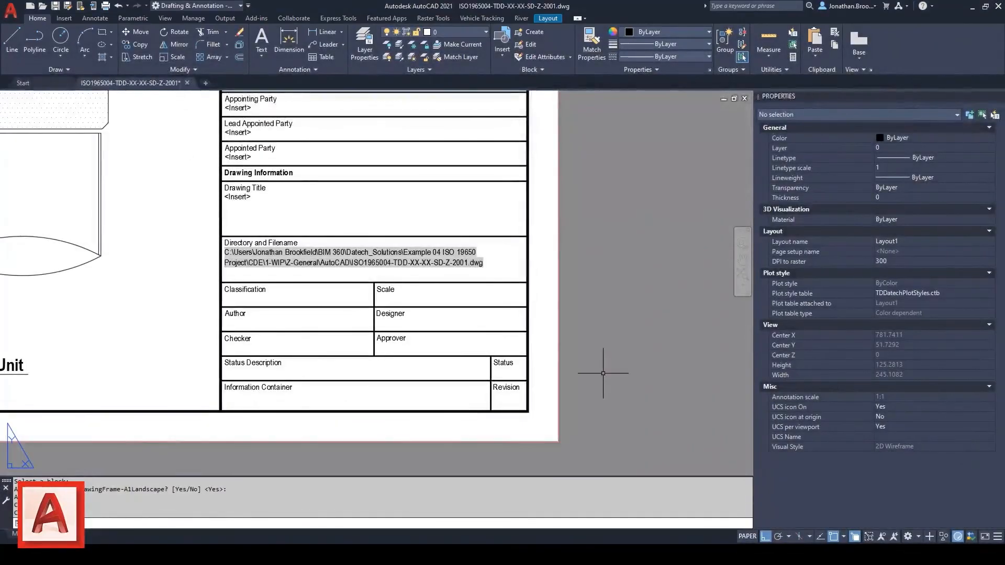
- Open the A1 drawing frame block in the block editor at its Classification row
left_click(527, 335)
right_click(526, 324)
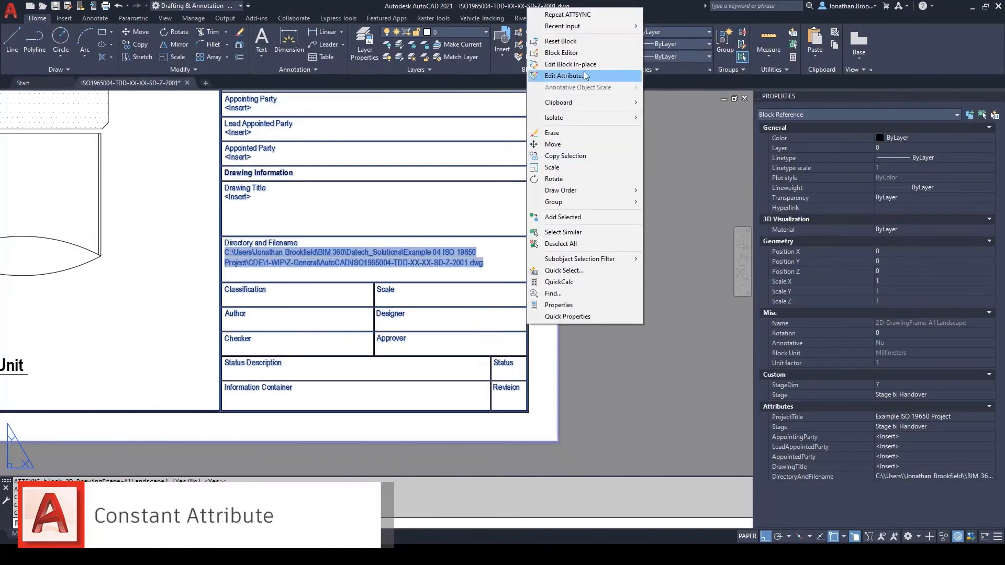
left_click(581, 53)
scroll(524, 390, "up", 10)
middle_click_drag(476, 383, 425, 333)
- Define a constant attribute tagged Classification with default "FI_60_25: Drawing rendition (DR)" and top left justification, placed just above the Classification row
left_click(530, 56)
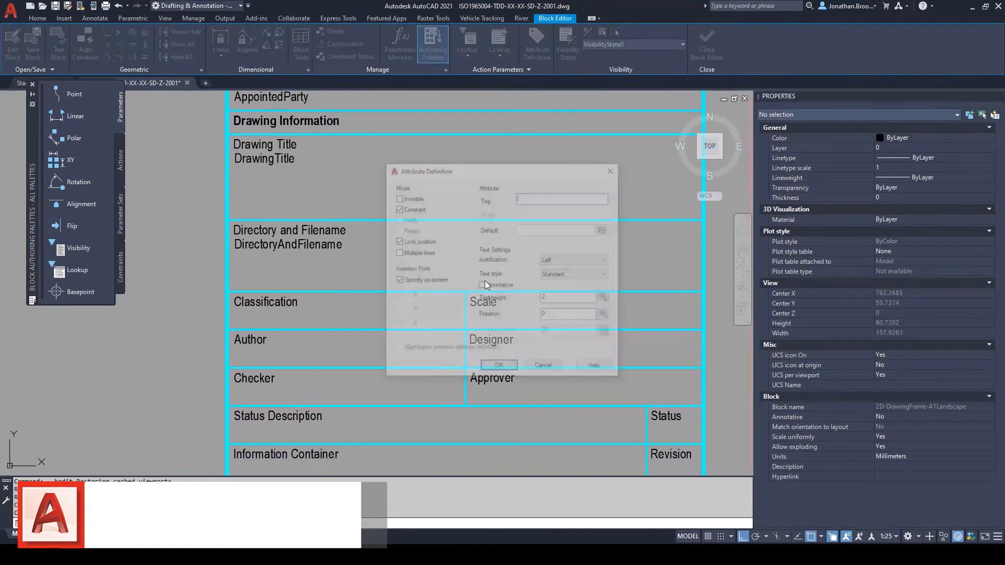
left_click(413, 208)
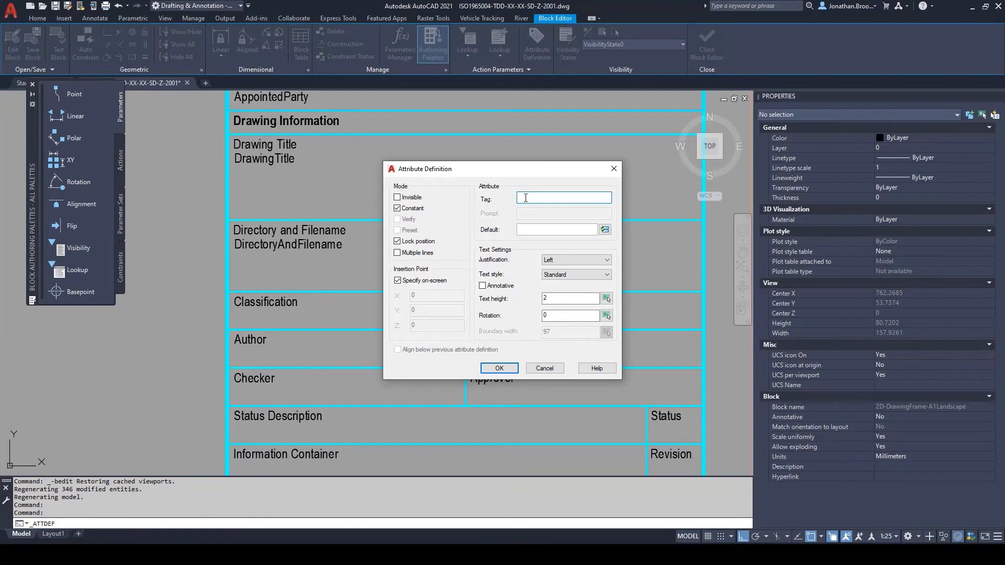
type("Classification")
left_click(543, 234)
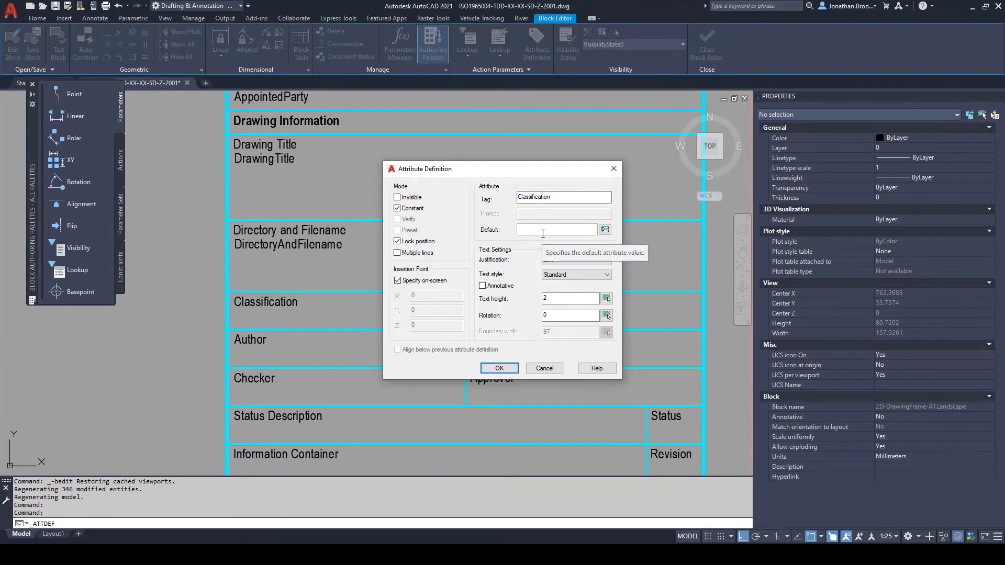
type("FI_60_25_Drawing rendit")
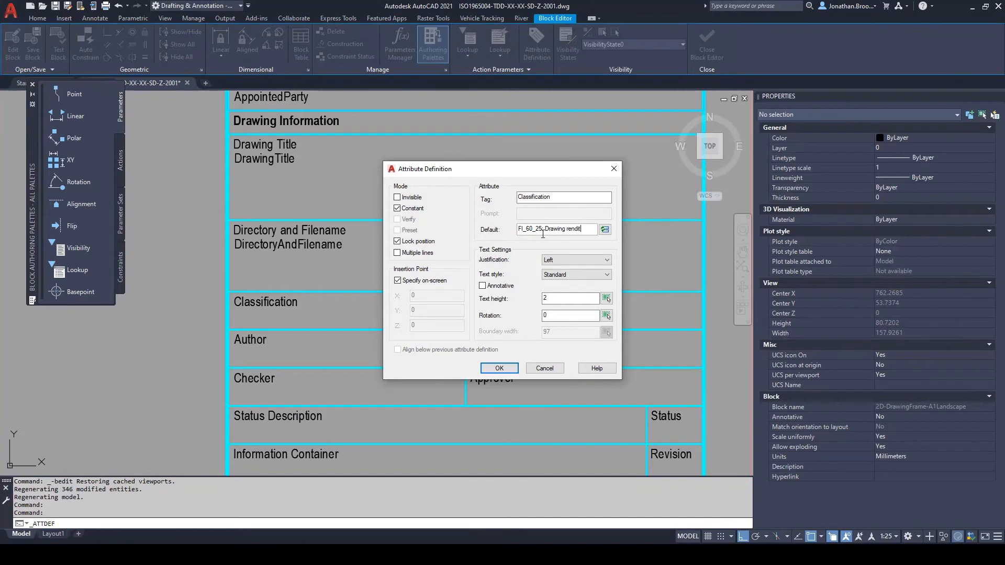
left_click(555, 260)
left_click(555, 314)
left_click(508, 368)
left_click(340, 274)
- Move the classification attribute onto the insertion point of the Classification label
type("M")
key("Return")
left_click(377, 277)
key("Return")
left_click(340, 274)
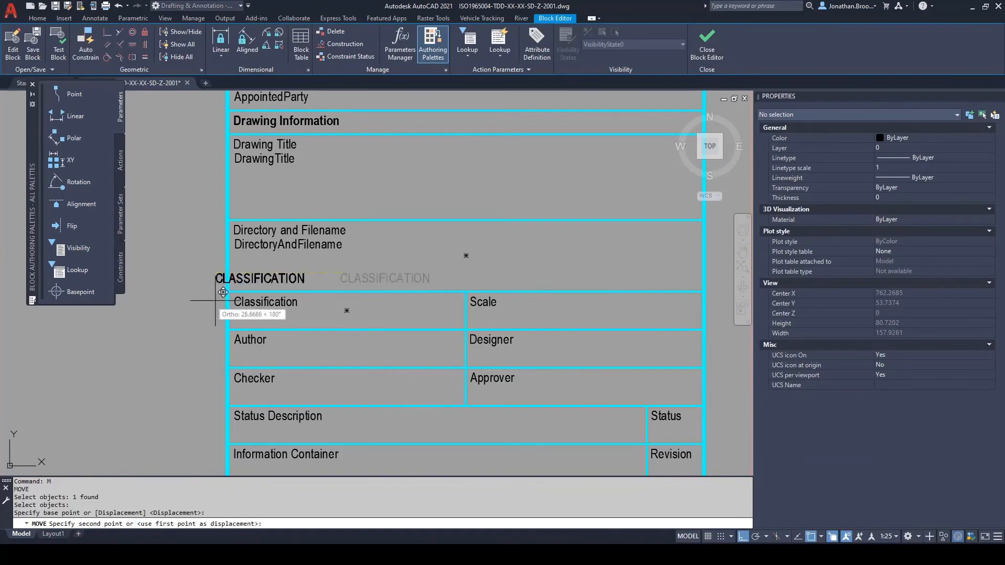
left_click(234, 297)
- Move the classification attribute 3 mm straight down so it sits beneath its label
type("M")
key("Return")
type("p")
key("Return")
key("Return")
left_click(439, 243)
type("3")
key("Return")
- Change the classification attribute's tag to the mixed-case spelling Classification
left_click(314, 316)
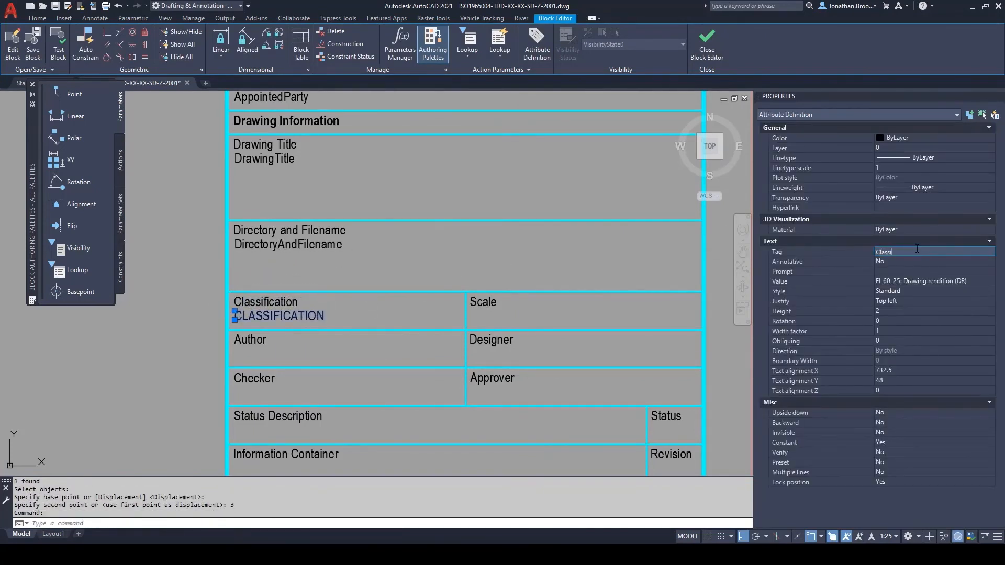
key("Return")
key("Escape")
- Close the block editor saving the parameter changes, and run ATTSYNC on the drawing frame block
scroll(477, 240, "down", 3)
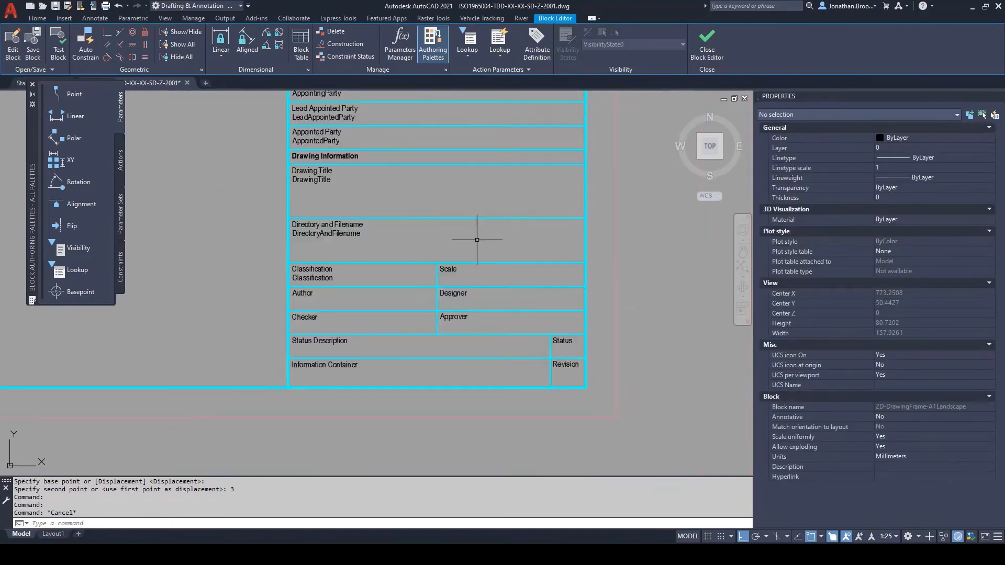
mouse_move(477, 240)
middle_mouse_down()
mouse_move(458, 249)
mouse_move(459, 285)
middle_mouse_up()
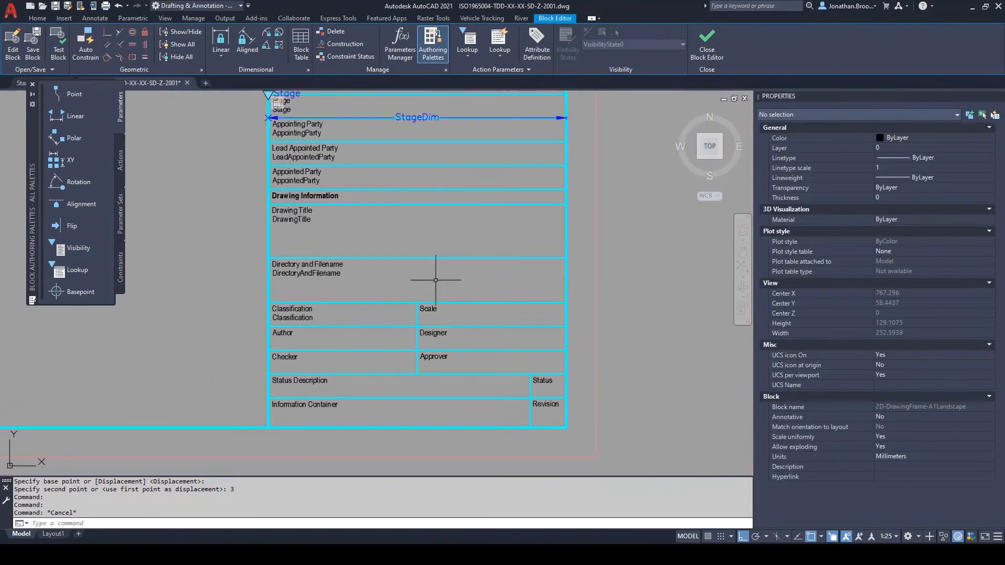
left_click(707, 47)
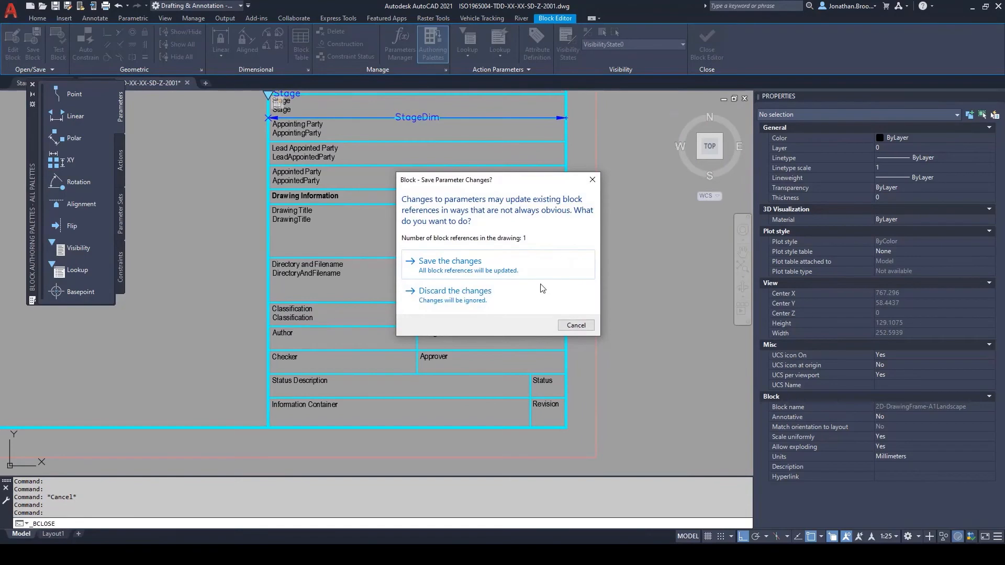
left_click(449, 269)
scroll(449, 292, "up", 2)
middle_click_drag(448, 291, 287, 299)
type("attsync")
key("Return")
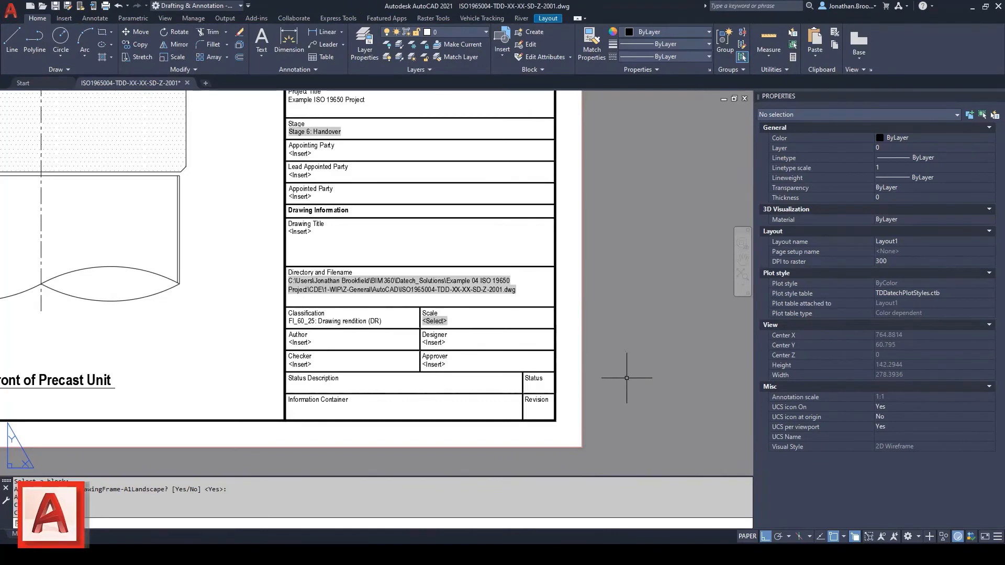
- Set the title block's Scale lookup to "As shown" and regenerate the layout
middle_click_drag(623, 375, 651, 364)
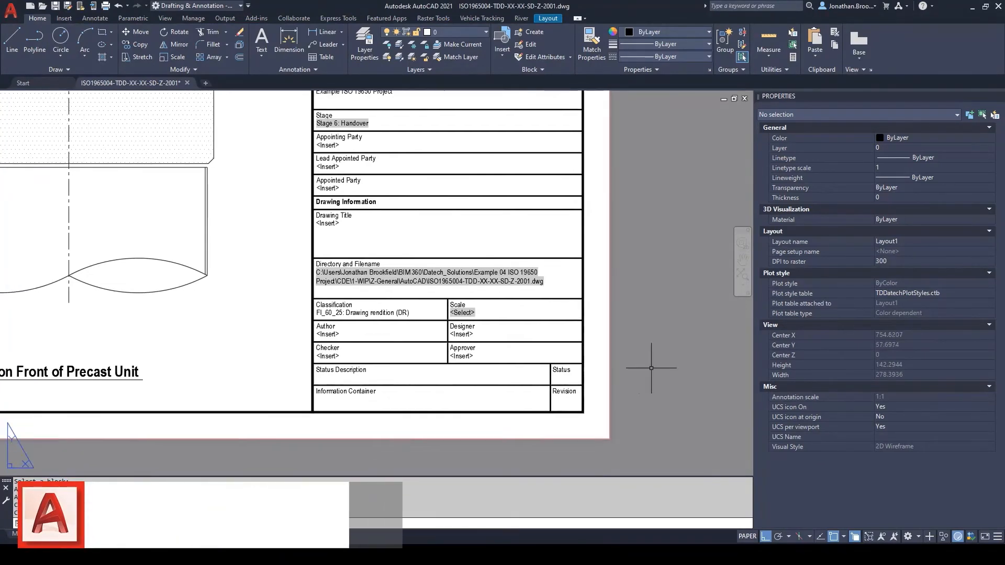
left_click(581, 348)
left_click(446, 300)
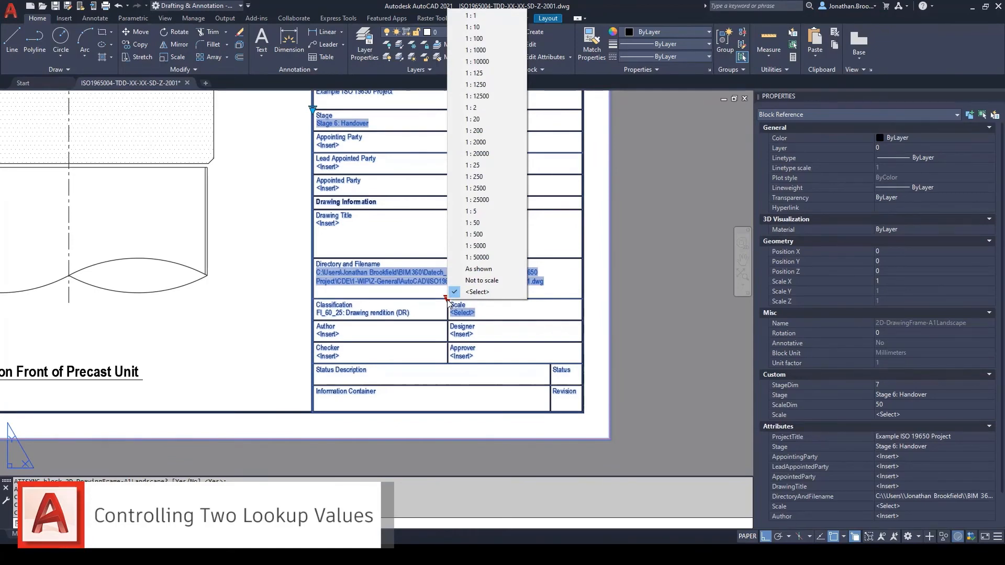
left_click(478, 269)
key("Escape")
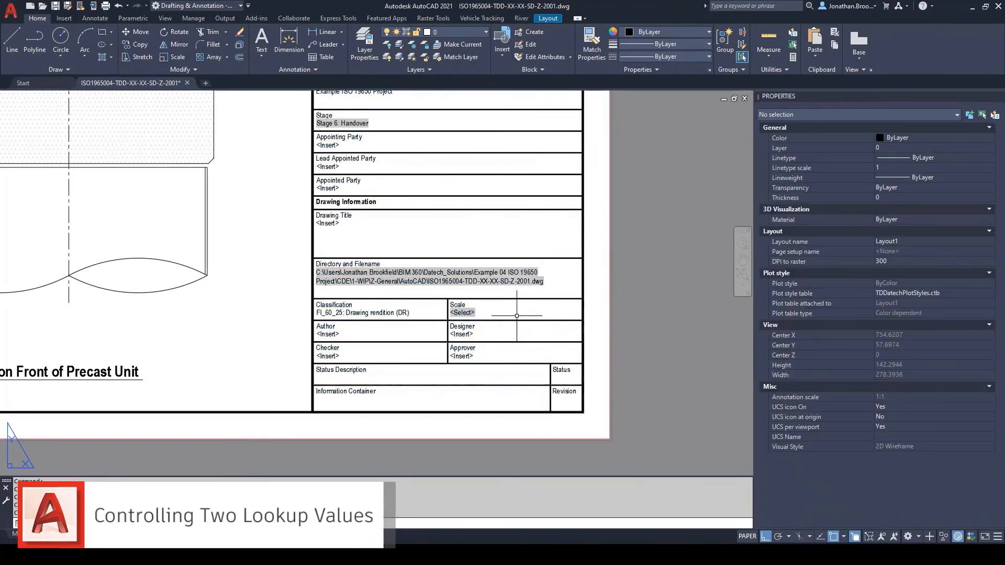
type("re")
key("Return")
- Open the A1 drawing frame block in the block editor at its status rows and hide the block authoring palettes
scroll(505, 330, "up", 2)
middle_click_drag(504, 331, 505, 285)
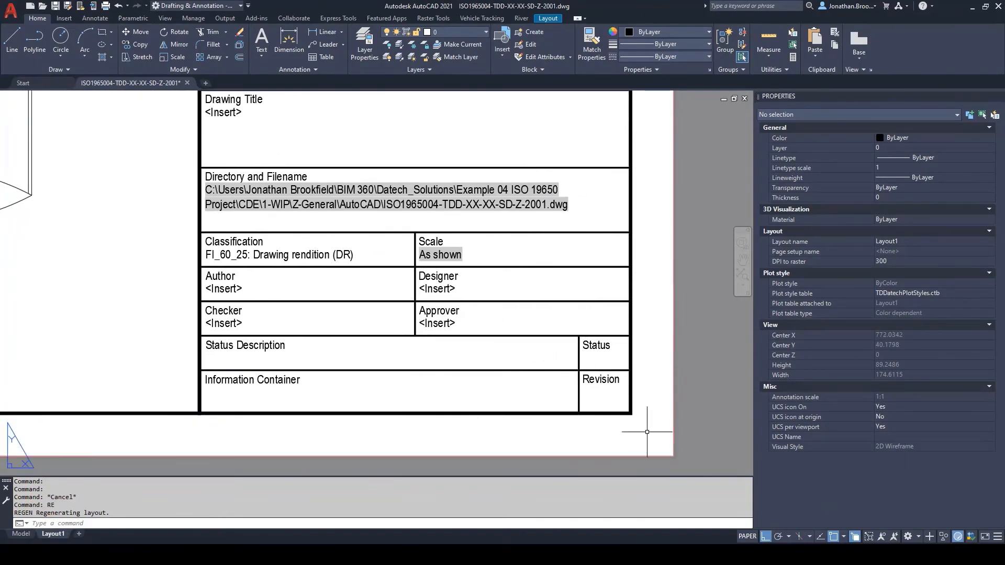
left_click(670, 428)
right_click(663, 408)
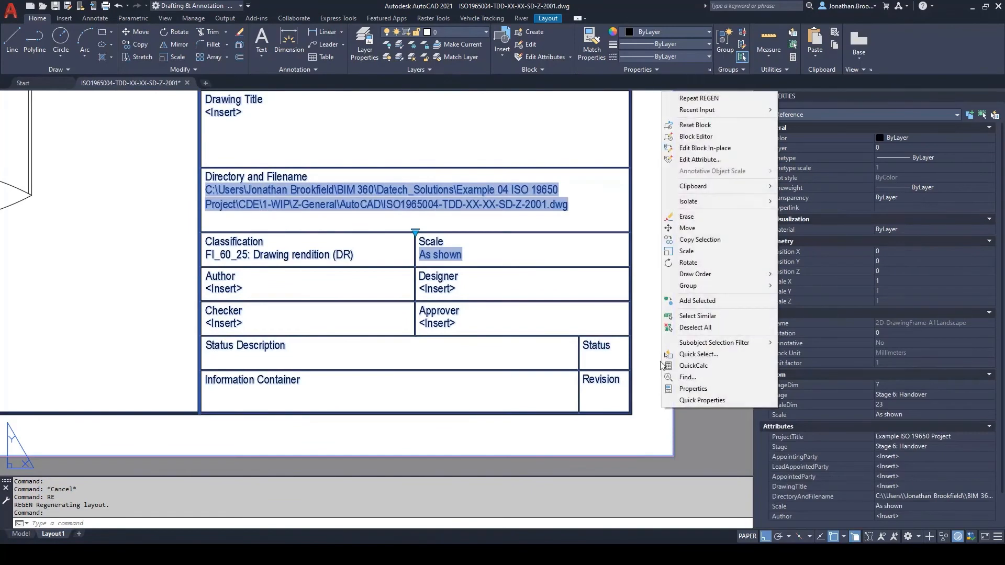
left_click(695, 137)
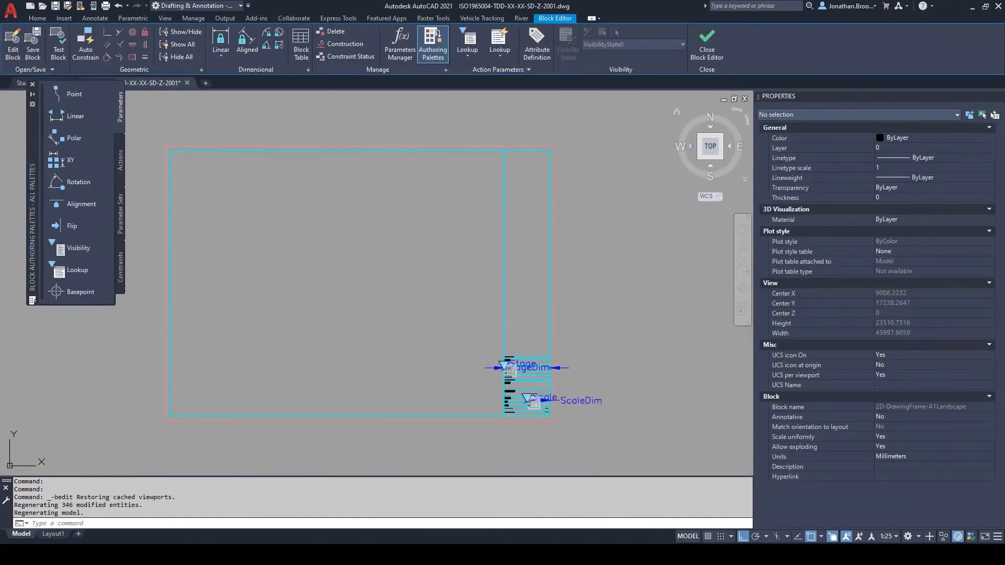
scroll(505, 307, "up", 10)
middle_click_drag(498, 406, 440, 365)
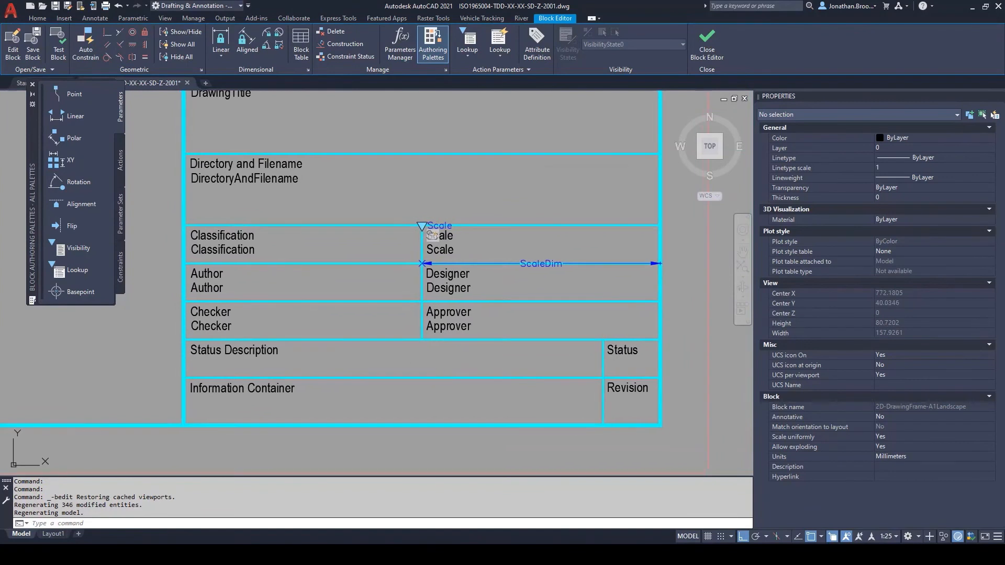
left_click(32, 84)
- Add a linear parameter with 0 grips along the lower edge of the Status Description cell, spanning its full width
left_click(468, 55)
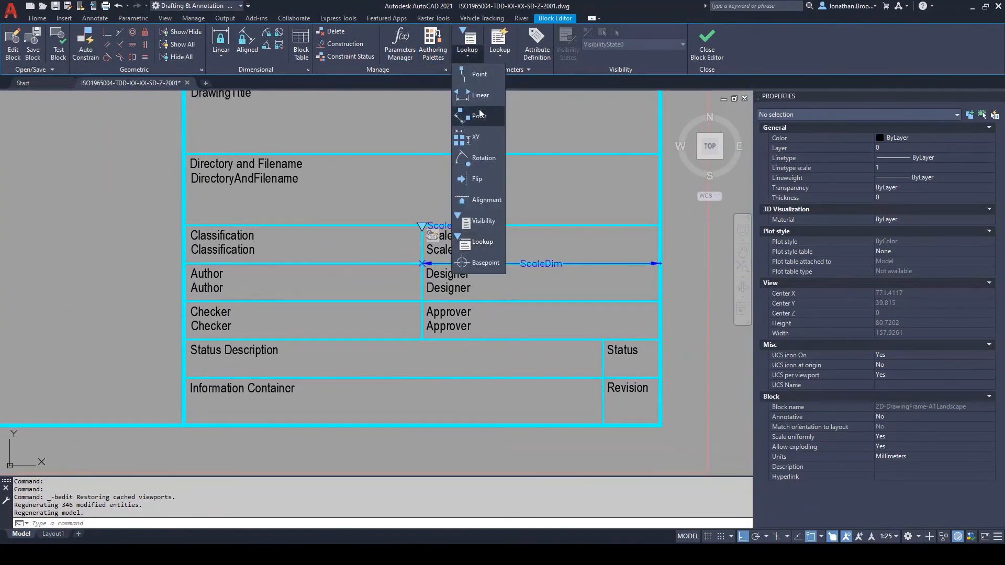
left_click(184, 376)
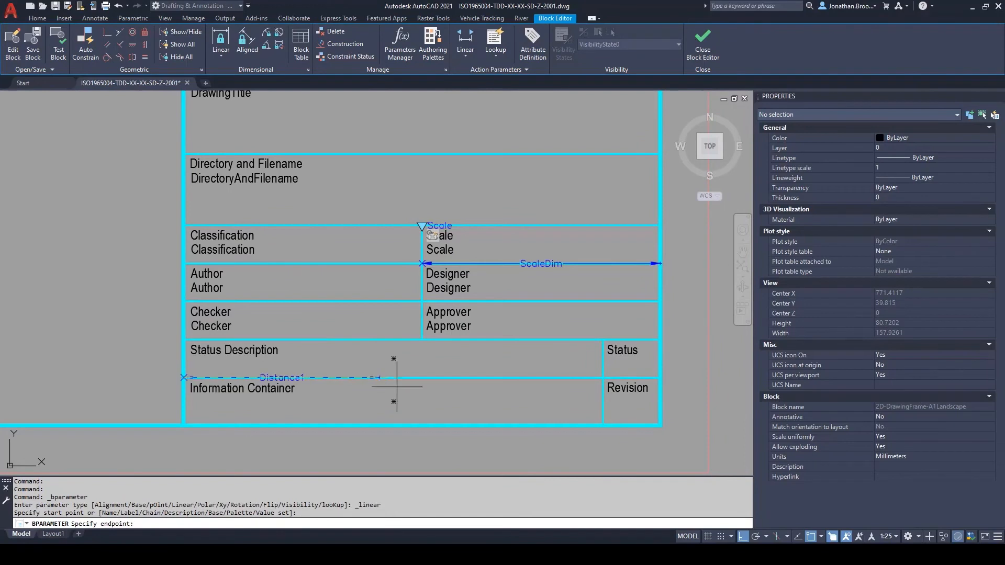
left_click(603, 377)
left_click(581, 378)
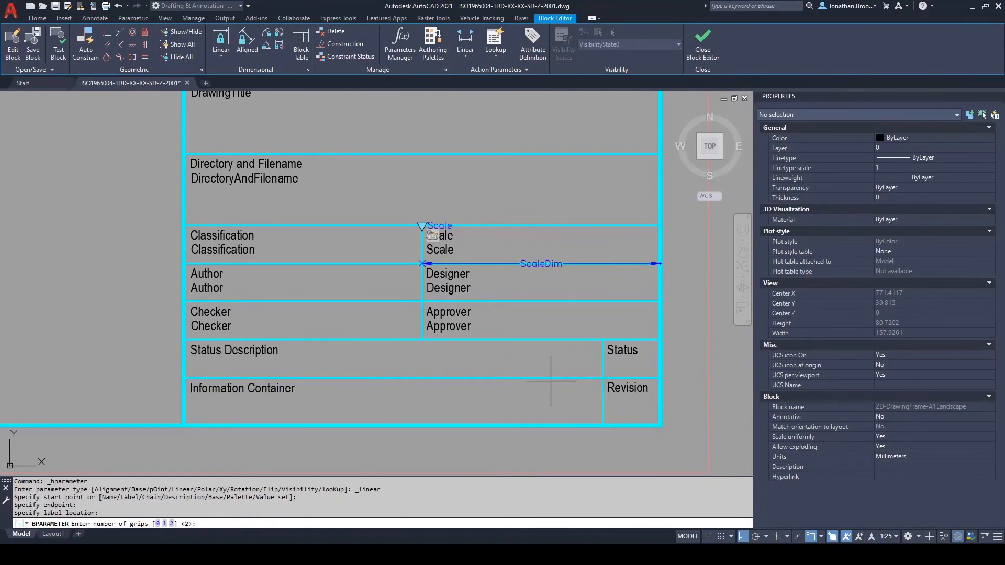
key("Return")
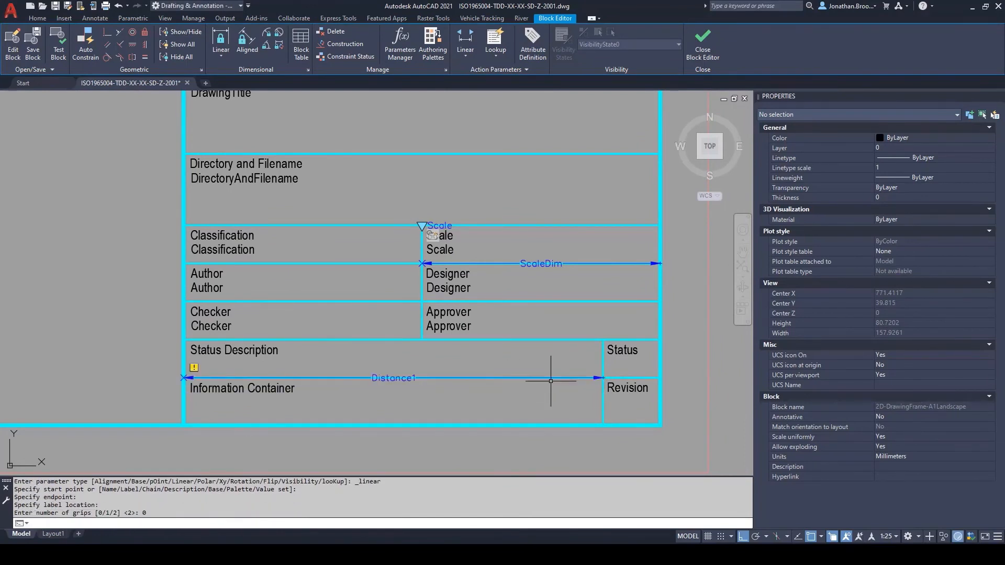
- Rename the new linear parameter StatusDescriptionDim
scroll(414, 381, "up", 2)
left_click(393, 369)
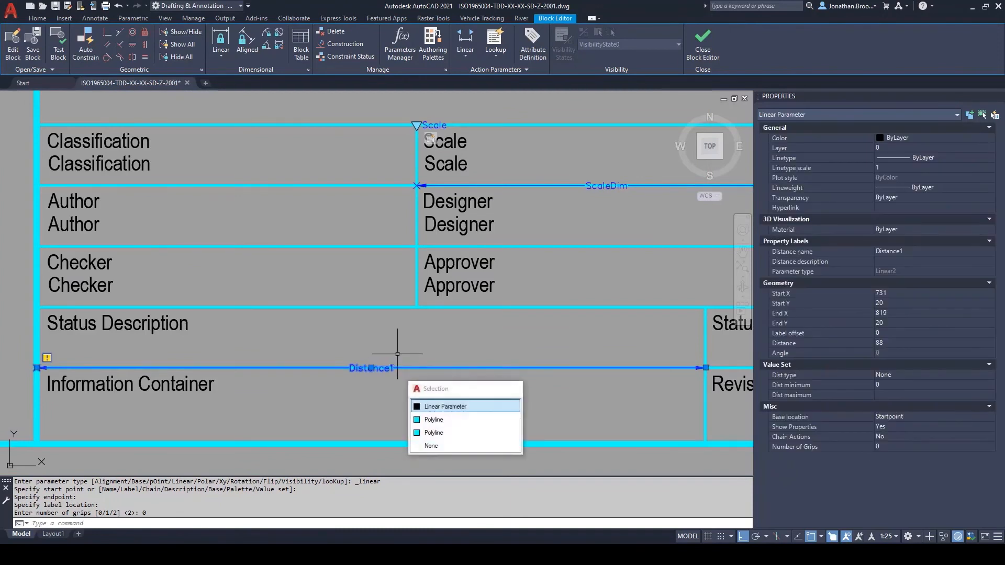
middle_click_drag(398, 354, 456, 363)
left_click(907, 253)
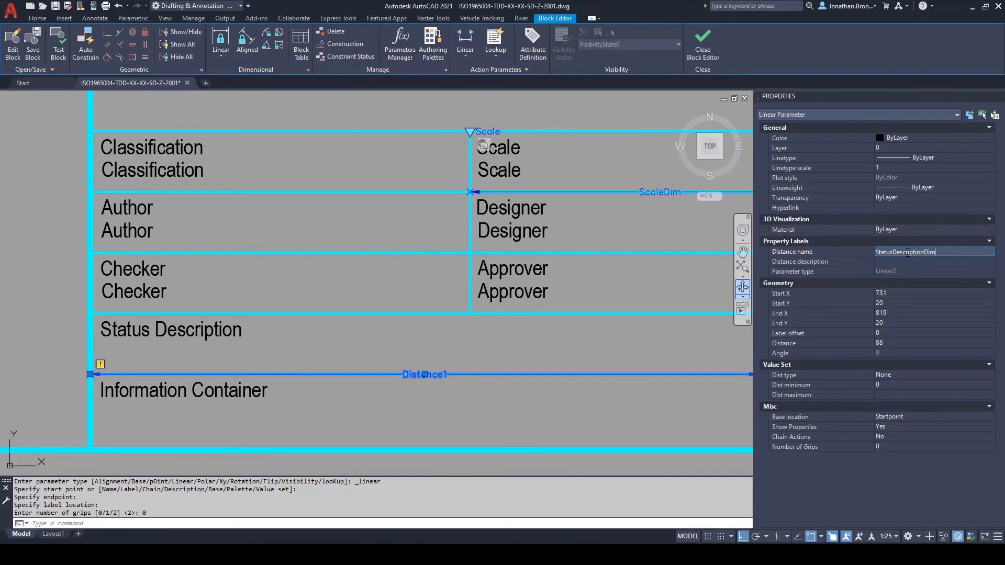
key("Return")
key("Escape")
- Place a lookup parameter with one grip at the upper-left corner of the Status Description cell
scroll(489, 360, "down", 2)
left_click(465, 52)
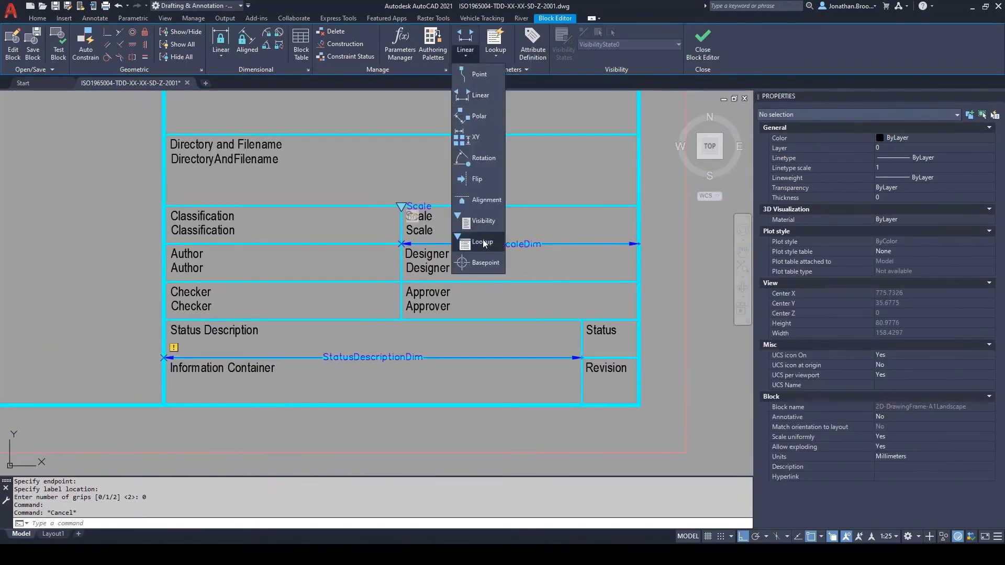
left_click(482, 242)
scroll(171, 325, "up", 4)
left_click(153, 310)
key("Return")
scroll(128, 296, "down", 2)
- Name the new lookup parameter "Status Description"
left_click(126, 299)
left_click(917, 252)
type("Status Des")
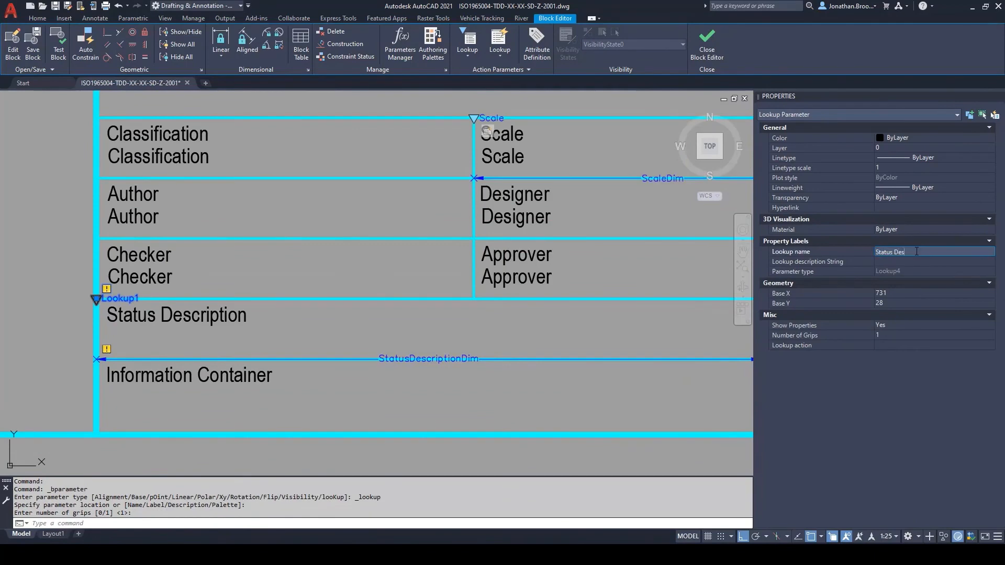
type("cription")
key("Return")
key("Escape")
- Add a lookup action to the Status Description parameter and include StatusDescriptionDim as its input property
scroll(138, 285, "down", 2)
left_click(500, 45)
scroll(157, 288, "up", 2)
left_click(154, 296)
left_click(463, 220)
left_click(453, 226)
left_click(460, 373)
- In the lookup table, map StatusDescriptionDim 1 to "Work in progress: Initial status" and 2 to "Shared: Suitable for coordination"
left_click(321, 259)
type("1")
left_click(477, 258)
type("Work in progress: Initial status")
key("Tab")
type("2")
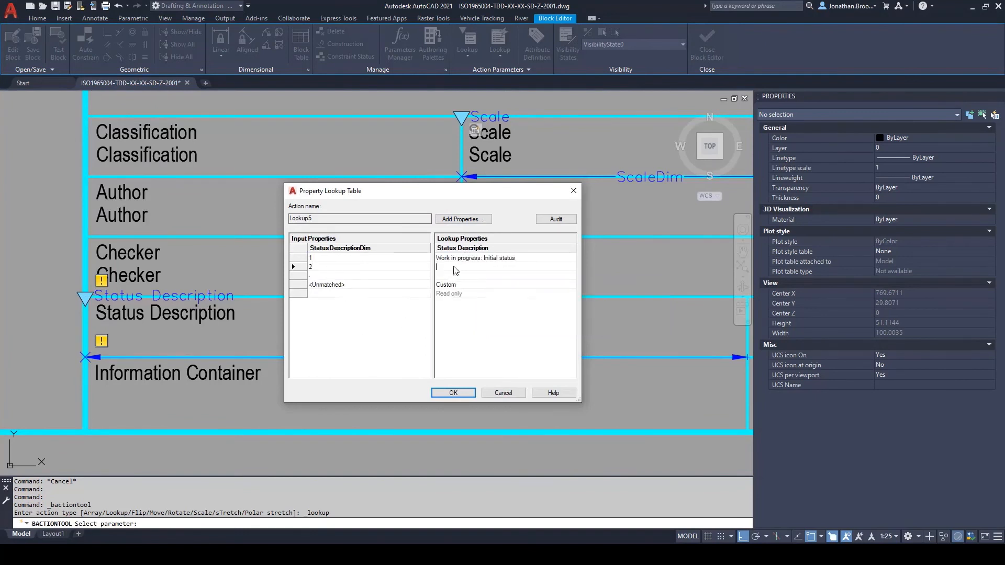
key("Tab")
type("Shared: Suitable for coordination")
key("Tab")
- Map StatusDescriptionDim 3 to "Shared: Suitable for information", set the unmatched value to "<Select>" and accept the lookup table
type("3")
key("Tab")
type("Shared")
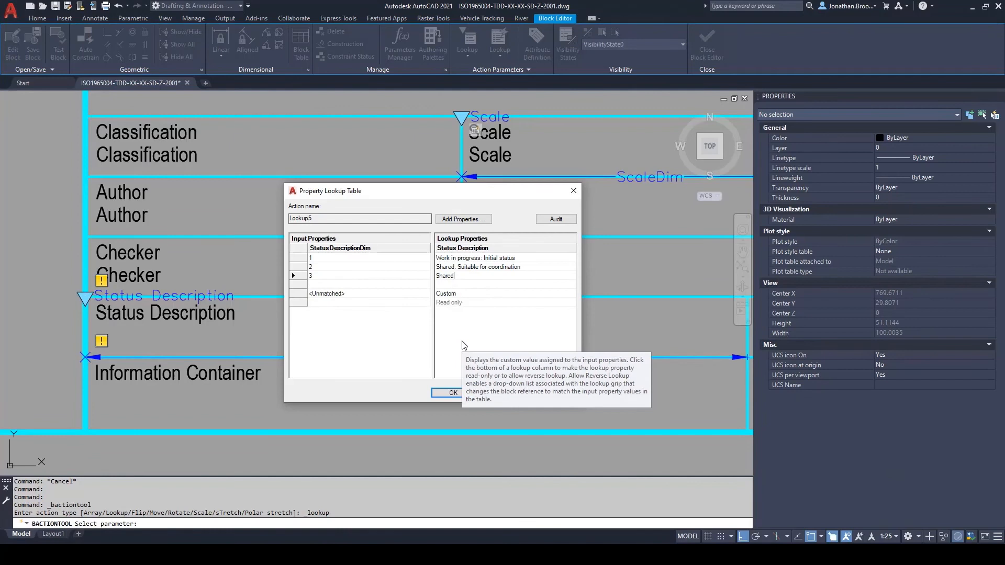
type(": Suitable for information")
left_click(468, 294)
type("<Sele")
left_click(454, 392)
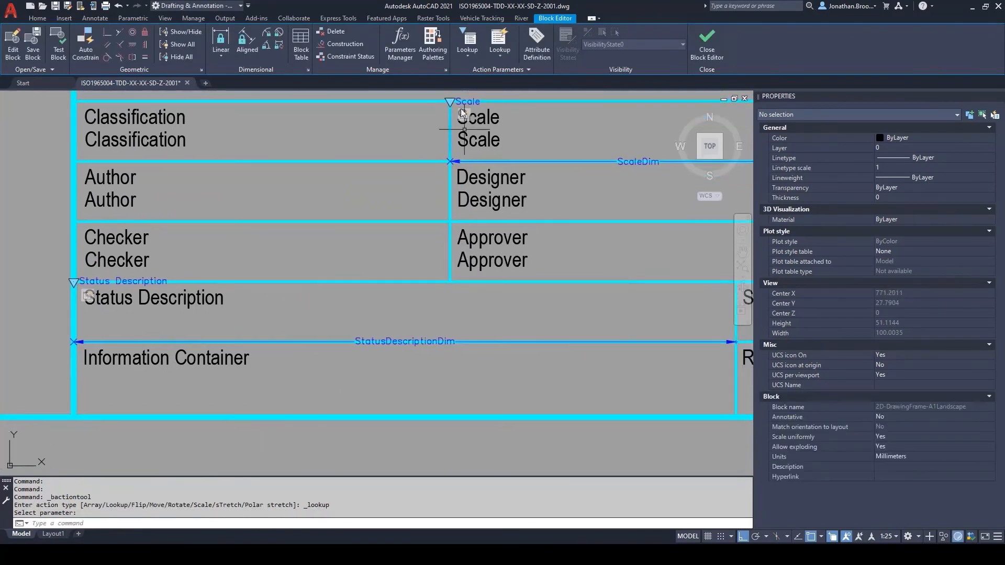
- Define a StatusDescription attribute with a prompt and the Status Description block placeholder field as its default value
left_click(537, 45)
left_click(534, 215)
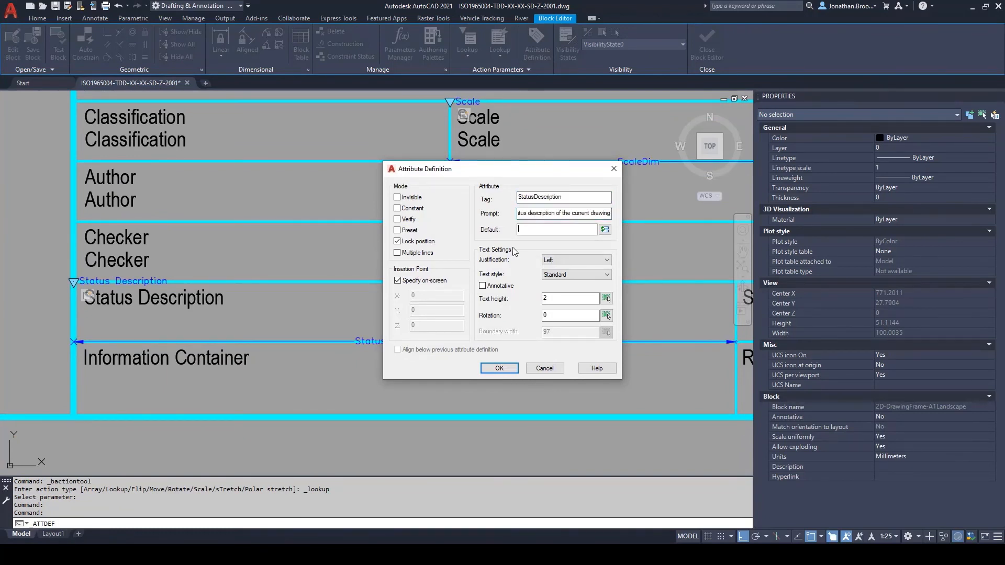
left_click(605, 230)
left_click(474, 314)
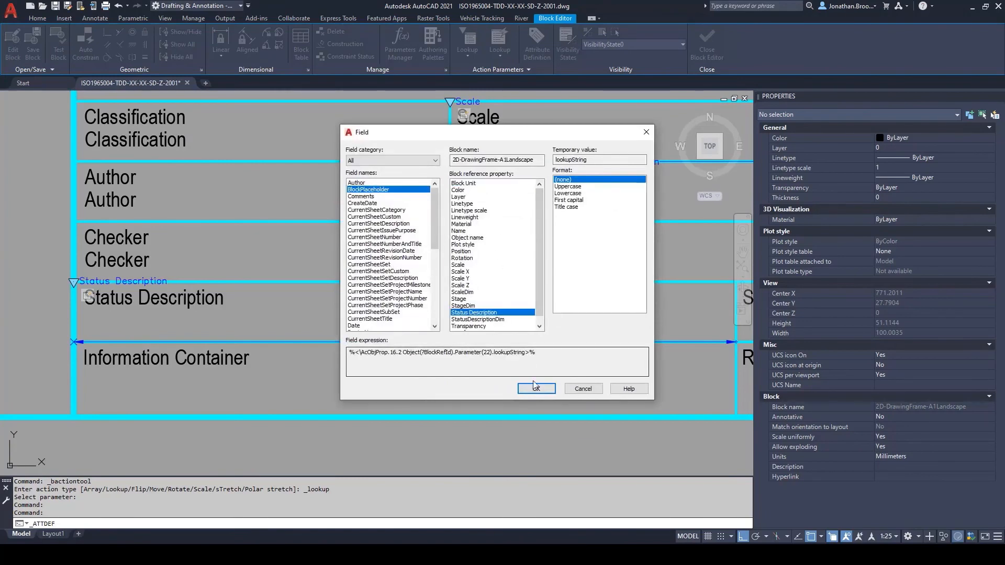
left_click(535, 388)
- Give the attribute Top left justification and insert it in the Status Description cell
left_click(580, 260)
left_click(569, 310)
left_click(500, 368)
left_click(287, 319)
- Move the new attribute to 3 units below the Status Description heading and set its tag to StatusDescription
type("m")
left_click(403, 325)
left_click(287, 320)
left_click(85, 290)
type("m p 3")
left_click(244, 321)
left_click(926, 253)
key("Return")
key("Escape")
- Place a lookup parameter with 0 grips at the upper-left corner of the Status cell
scroll(386, 310, "down", 2)
middle_click_drag(435, 309, 383, 308)
left_click(467, 40)
scroll(474, 298, "up", 2)
left_click(568, 288)
type("0")
key("Return")
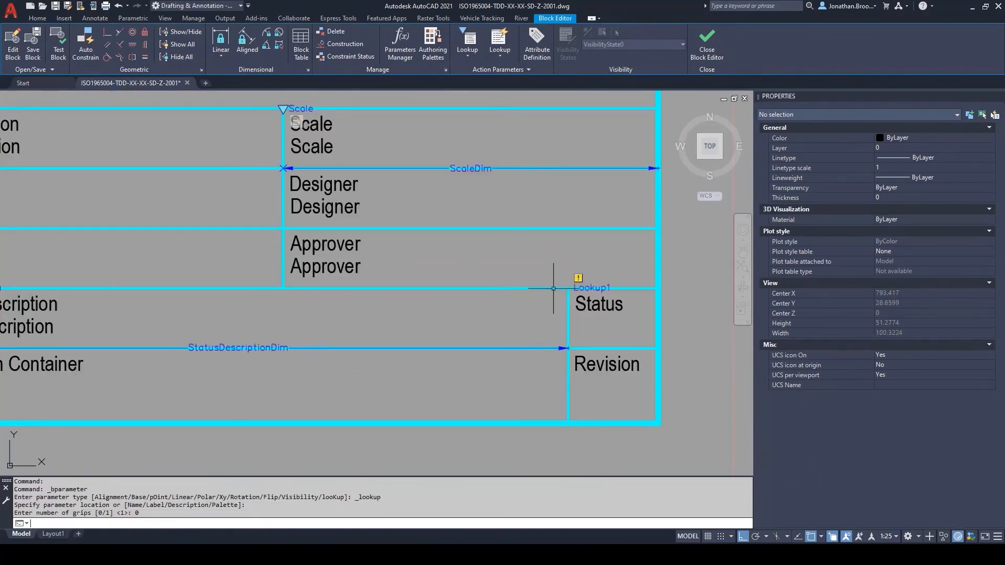
- Name the lookup parameter at the Status cell "Status Code"
middle_click_drag(554, 288, 525, 285)
left_click(563, 285)
left_click(904, 252)
type("Status Code")
key("Return")
key("Escape")
- Add a lookup action to the Status Code parameter with StatusDescriptionDim as its input property
scroll(506, 291, "down", 2)
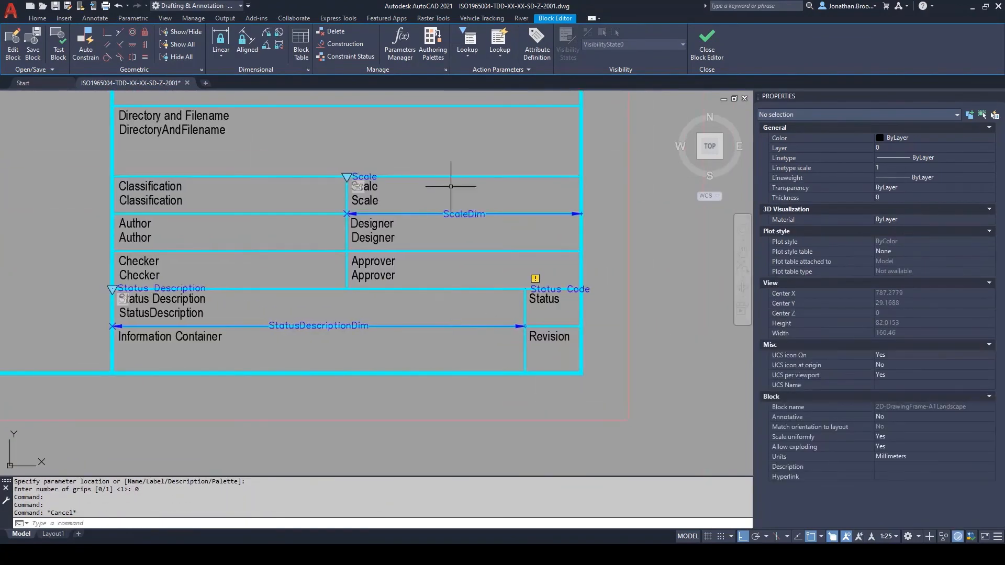
left_click(500, 40)
scroll(581, 287, "up", 2)
left_click(568, 287)
left_click(450, 220)
left_click(456, 226)
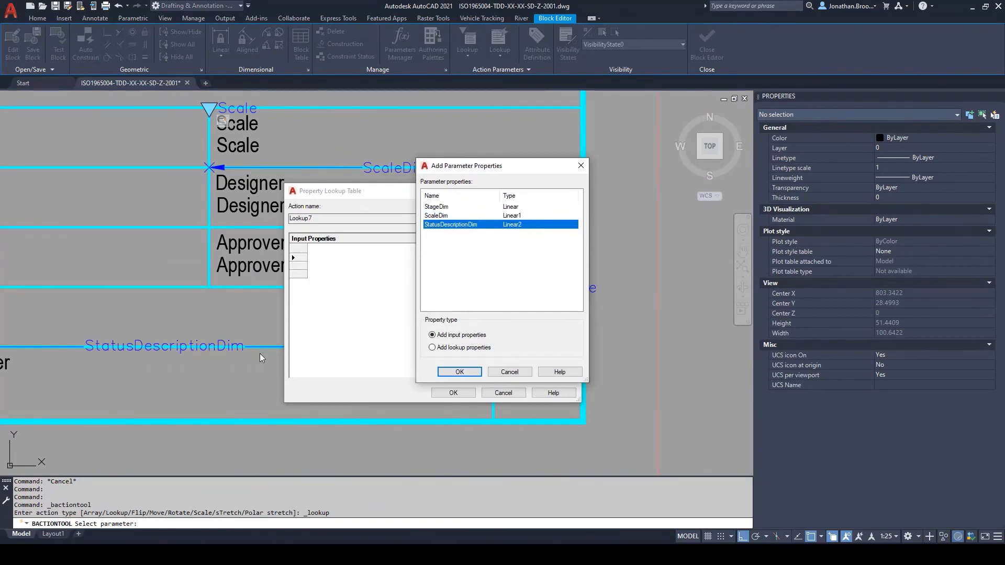
left_click(459, 373)
- In the Status Code lookup table, map StatusDescriptionDim 1 to S0 and 2 to S1
left_click(352, 257)
type("1")
left_click(446, 258)
type("S0")
key("Return")
left_click(354, 266)
type("2")
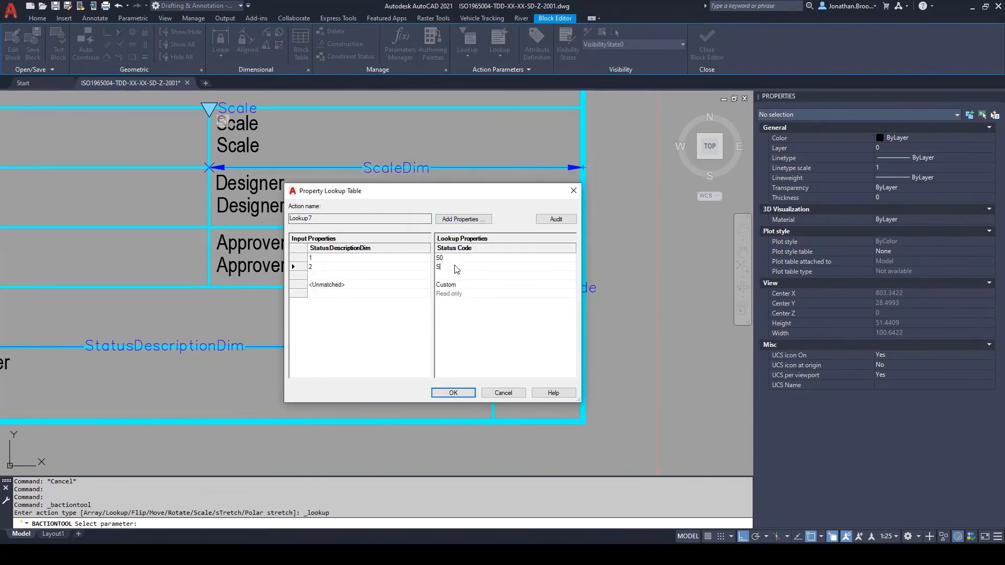
- Map StatusDescriptionDim 3 to S2, set the unmatched value to "<Select>" and accept the Status Code table
type("3")
left_click(445, 275)
type("S2")
left_click(468, 294)
type("<Select>")
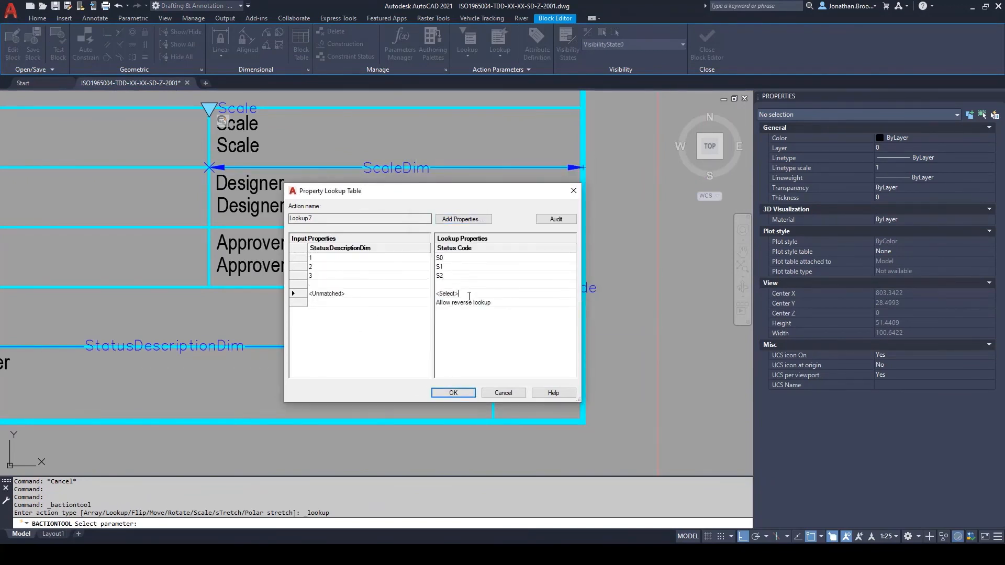
left_click(453, 393)
- Define a StatusCode attribute with the prompt "The status code for the current drawing" and the Status Code placeholder field as default
scroll(473, 359, "down", 3)
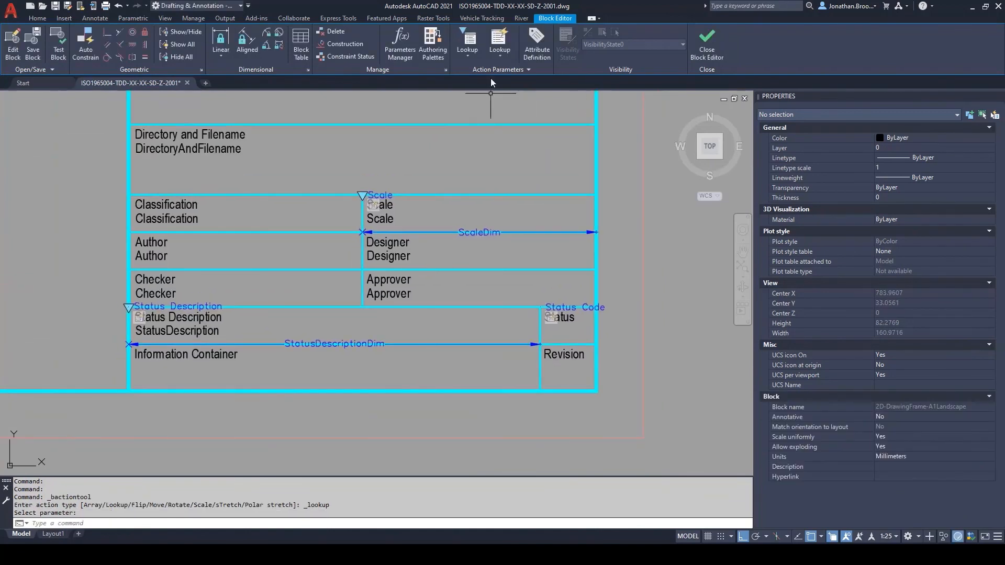
left_click(537, 45)
type("StatusC")
left_click(533, 214)
type("The s")
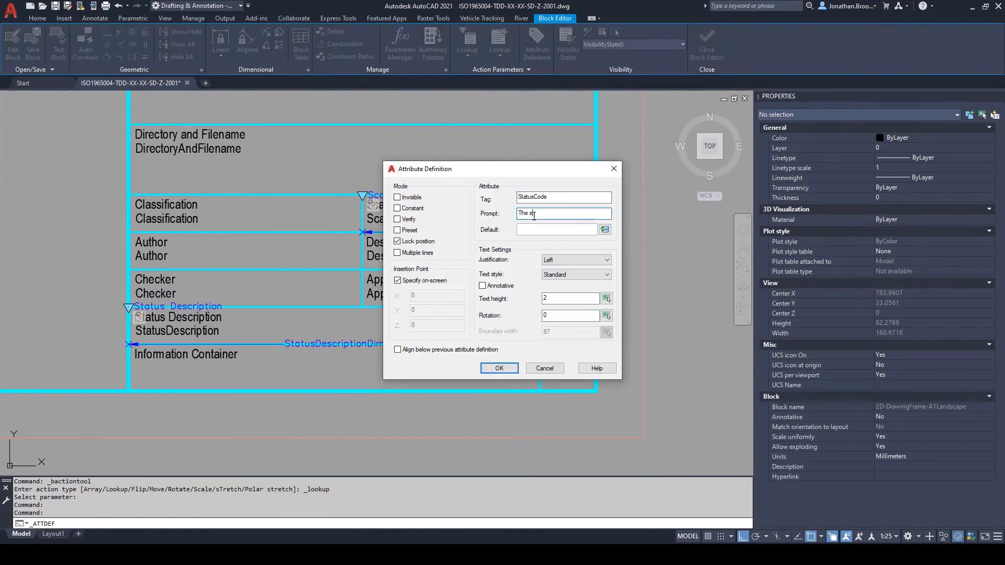
left_click(605, 229)
left_click(461, 313)
left_click(533, 388)
- Set the StatusCode attribute's justification to Top left and insert it into the drawing frame block
left_click(565, 258)
left_click(553, 311)
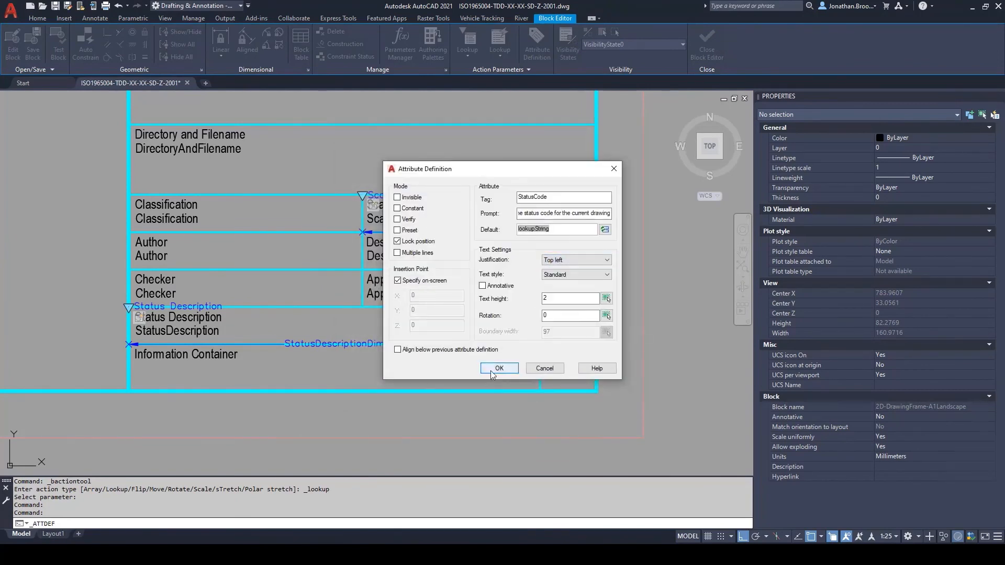
left_click(495, 369)
scroll(464, 368, "up", 2)
left_click(427, 367)
- Move the attribute to 3 units below the Status heading and set its tag to StatusCode
type("m")
key("Return")
left_click(500, 376)
key("Return")
type("3")
key("Return")
left_click(697, 310)
left_click(916, 251)
type("StatusCode")
key("Escape")
scroll(467, 349, "down", 2)
- Close the block editor saving the changes, and synchronize the drawing frame block's attributes with ATTSYNC
left_click(707, 44)
left_click(463, 270)
middle_click_drag(469, 323, 480, 307)
type("ATTSYNC")
key("Return")
key("Return")
left_click(501, 285)
key("Return")
- Set the title block's Status Description to "Work in progress: Initial status" and regenerate the layout
left_click(235, 343)
middle_click_drag(375, 338, 365, 323)
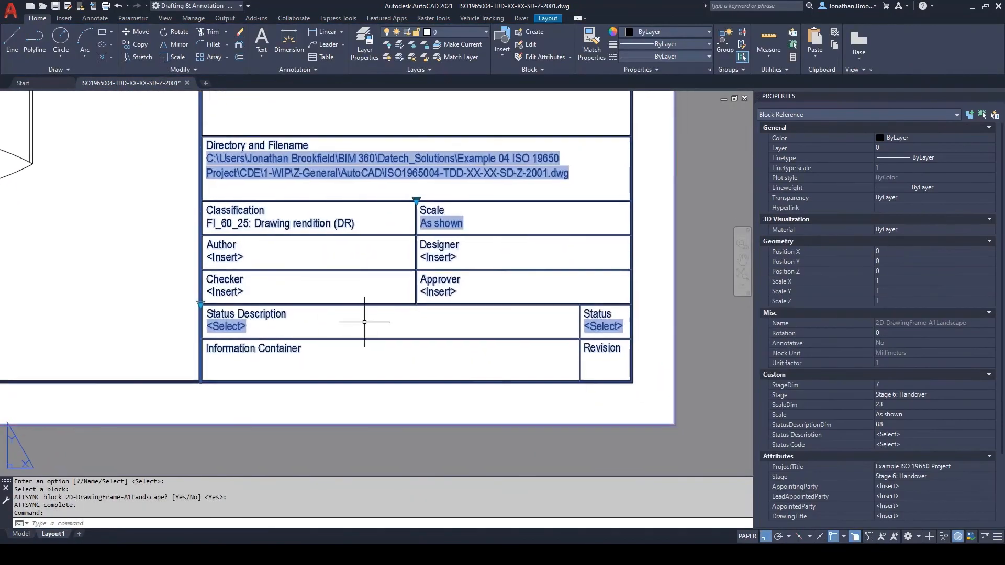
left_click(201, 304)
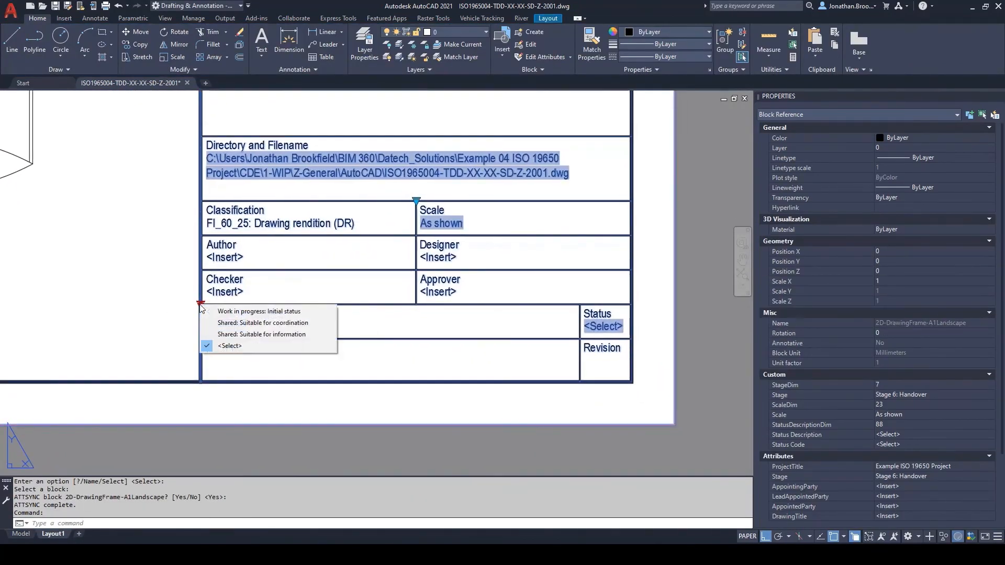
left_click(264, 311)
key("Escape")
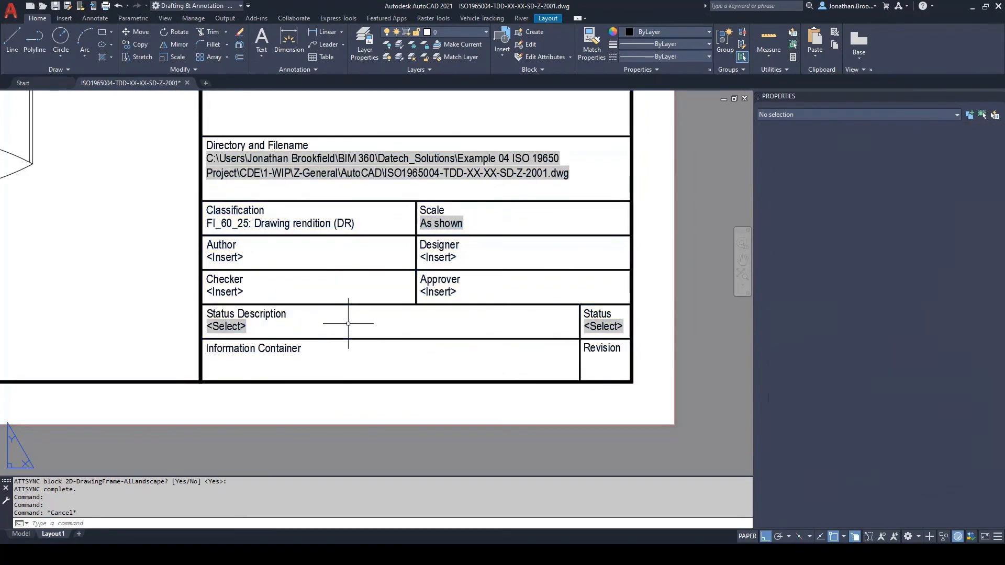
middle_click_drag(330, 325, 316, 326)
type("re")
key("Return")
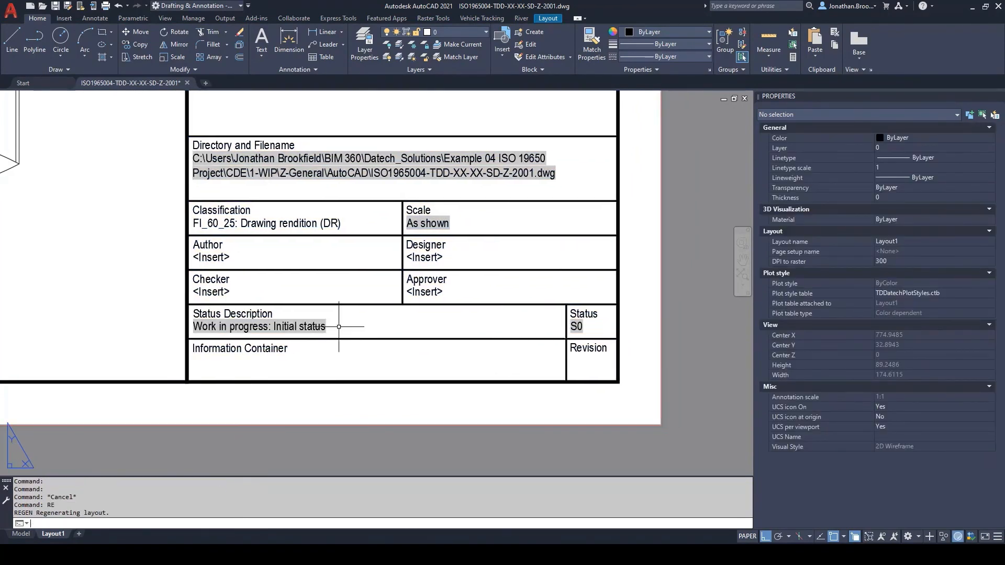
- Switch the title block's Status Description to "Shared: Suitable for coordination" and regenerate the layout
left_click(304, 326)
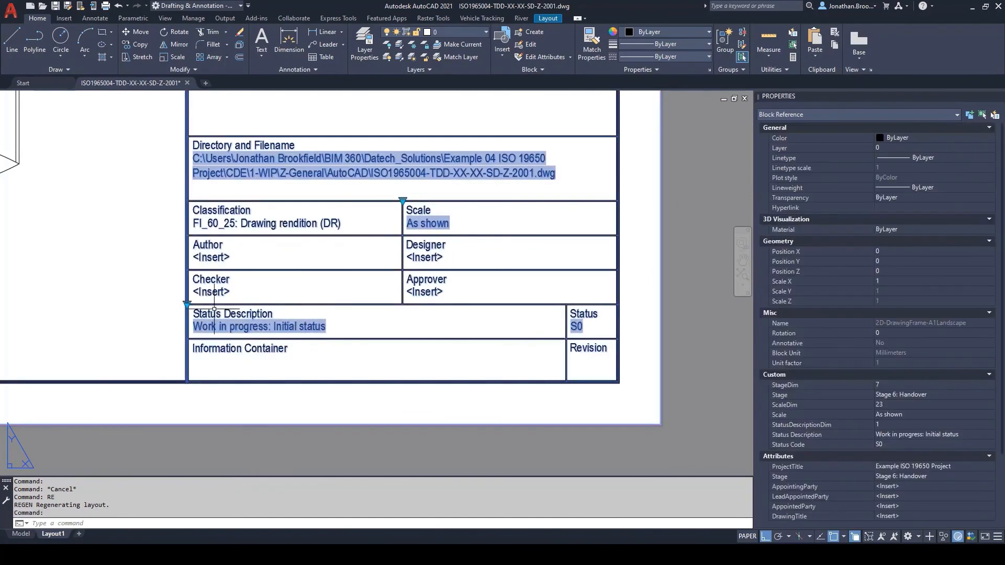
left_click(187, 304)
key("Escape")
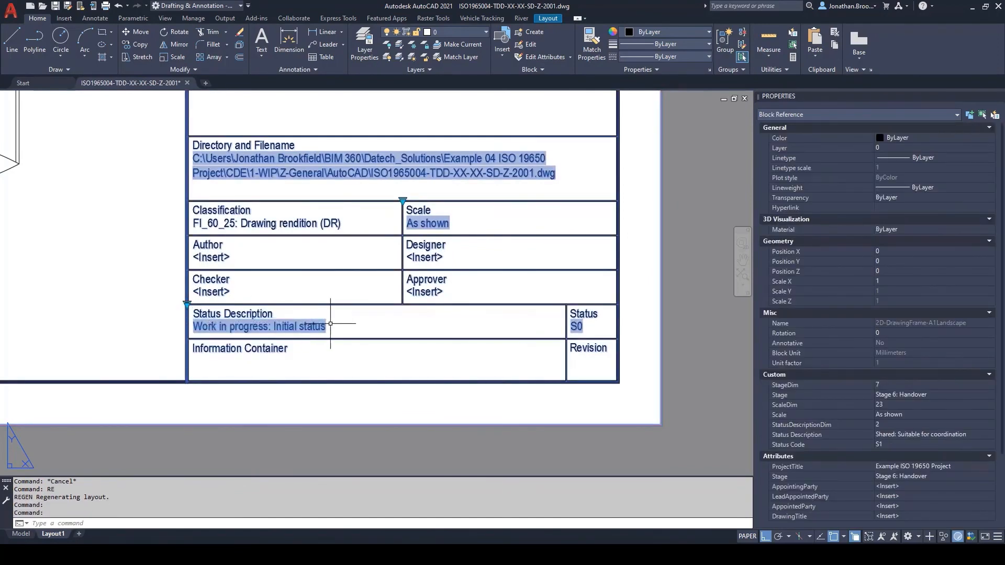
key("Escape")
type("re")
key("Return")
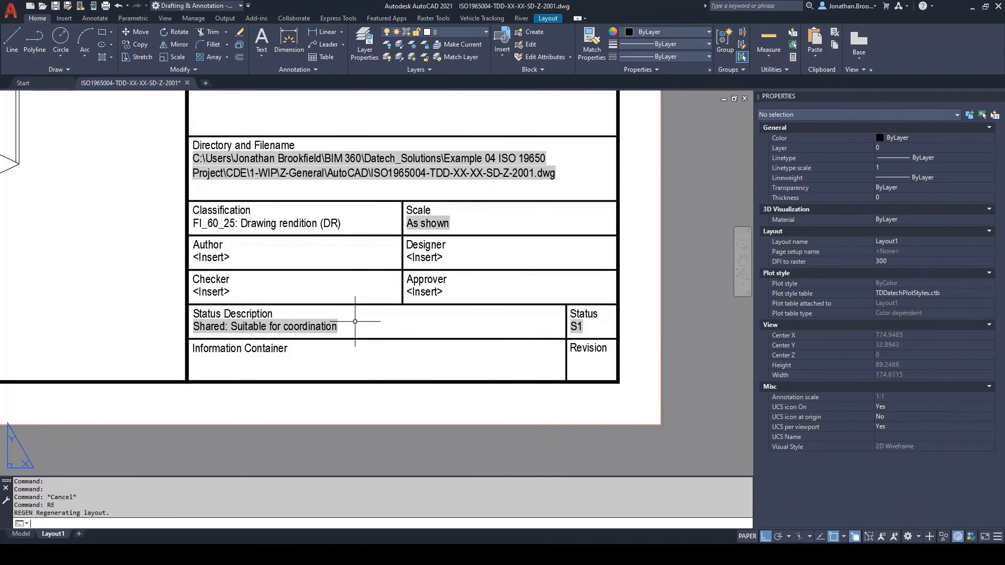
- Change the title block's Status Description to "Shared: Suitable for information" and regenerate the layout
left_click(355, 322)
left_click(186, 304)
key("Escape")
key("Escape")
type("re")
key("Return")
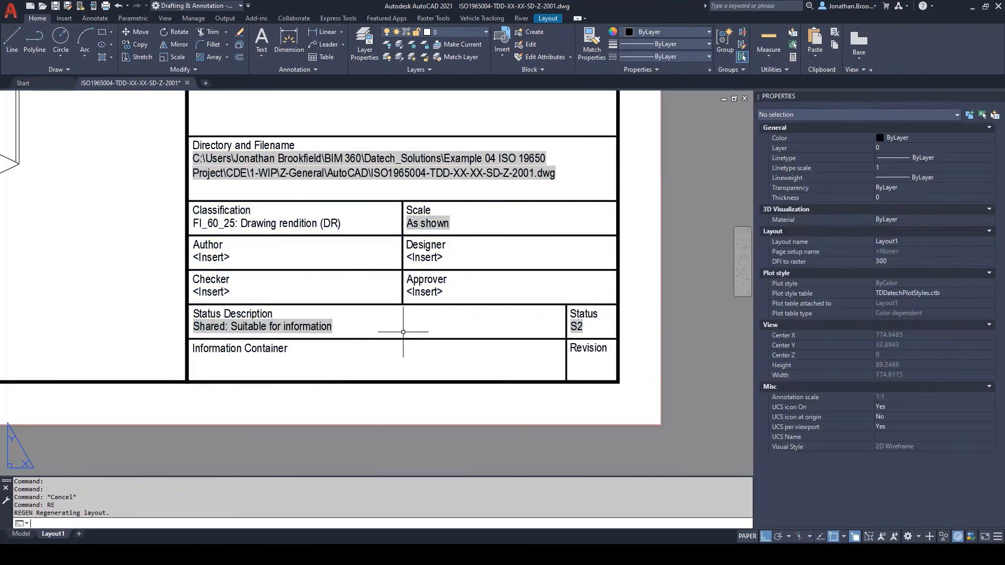